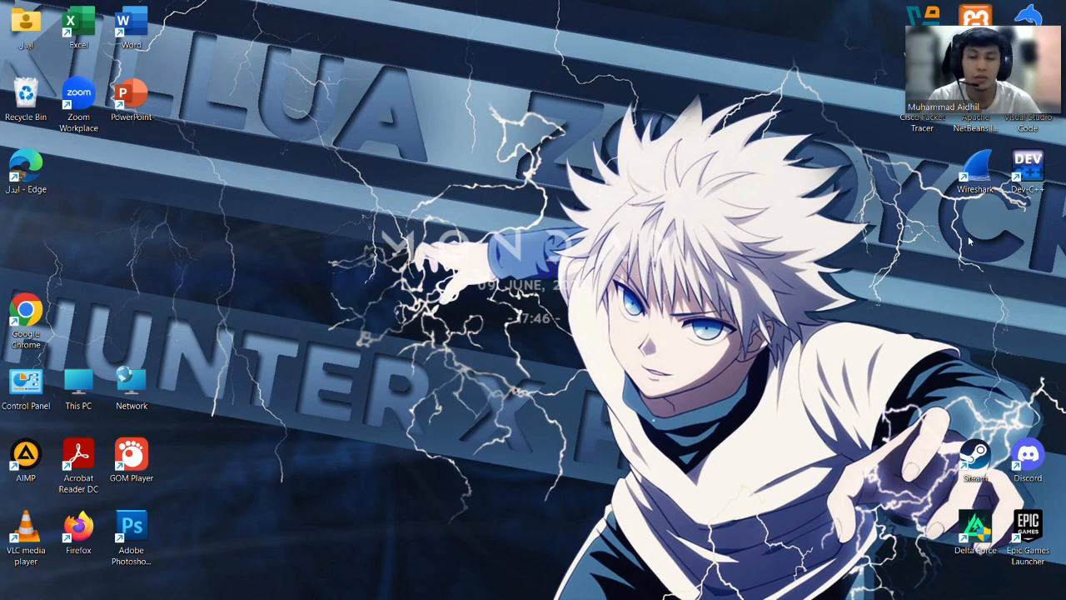
Launch Wireshark from its desktop shortcut to reach the welcome page's interface list.
double_click(976, 169)
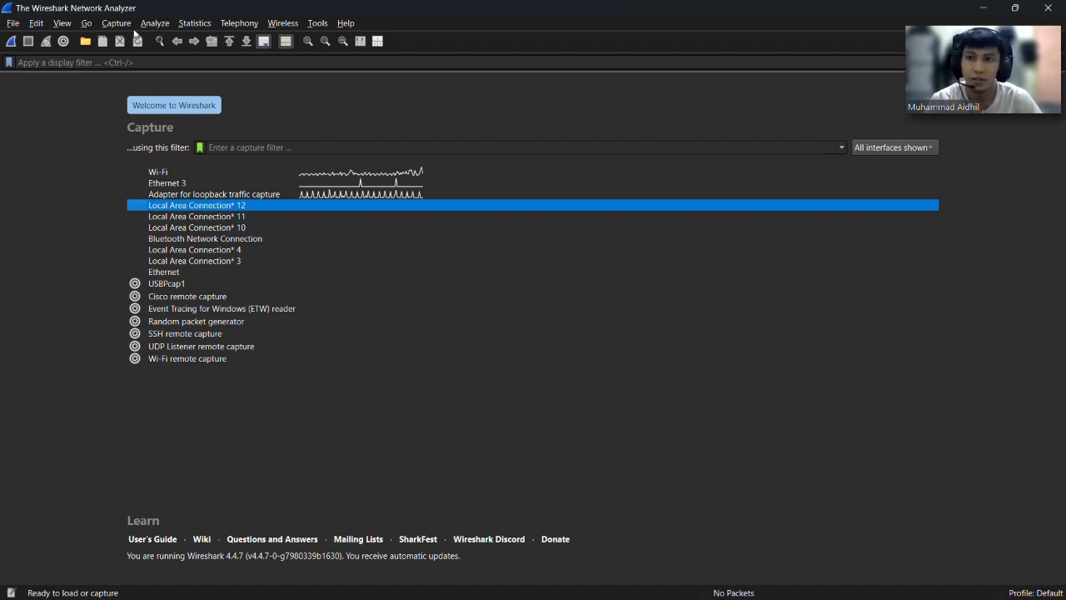
Run a brief packet capture on Ethernet 3, then stop it.
left_click(122, 29)
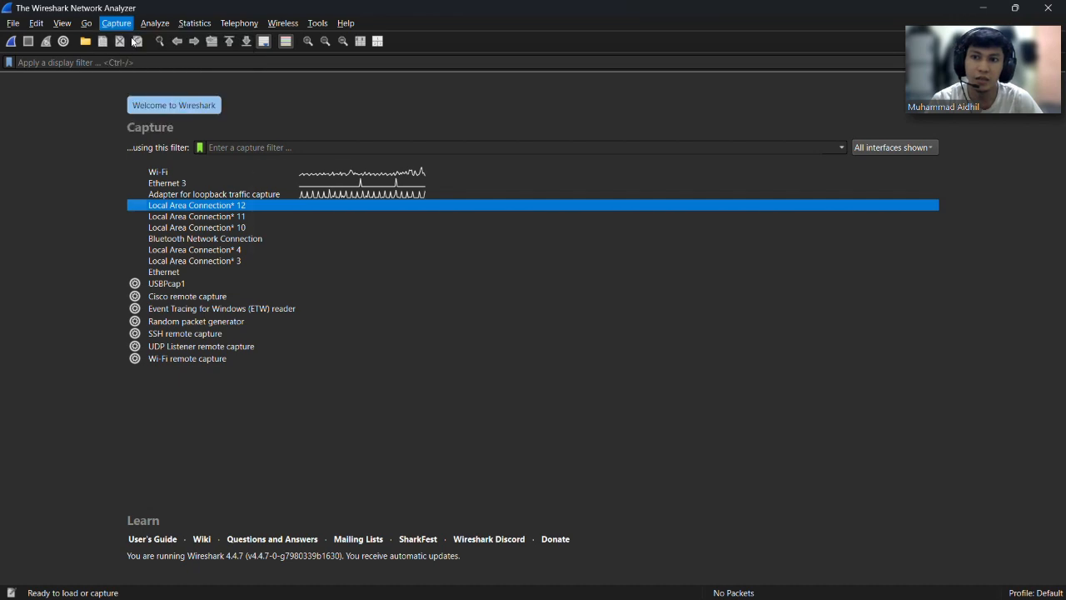
left_click(126, 39)
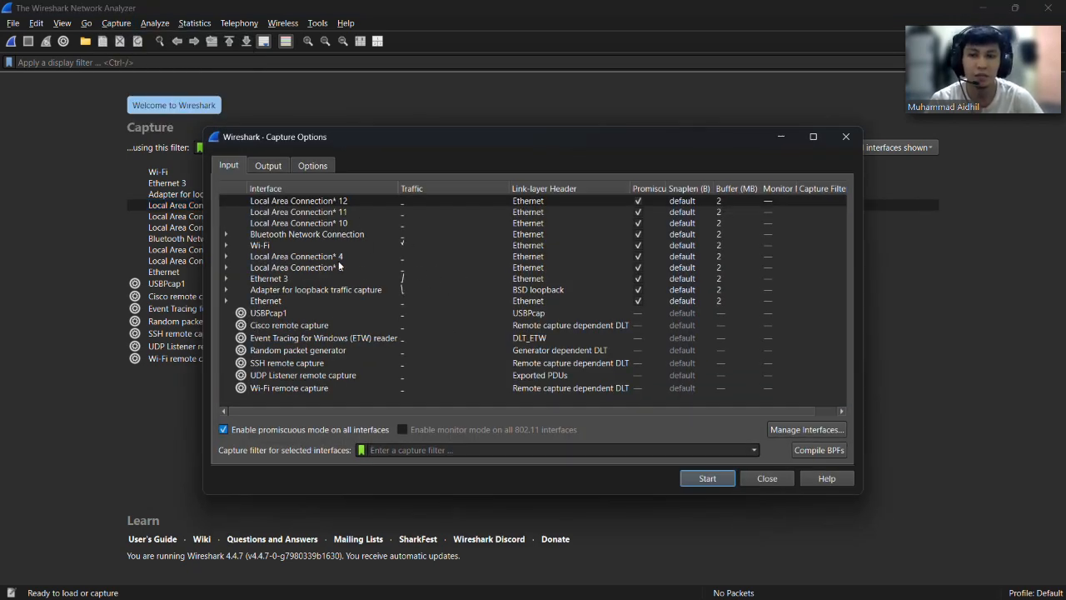
left_click(774, 140)
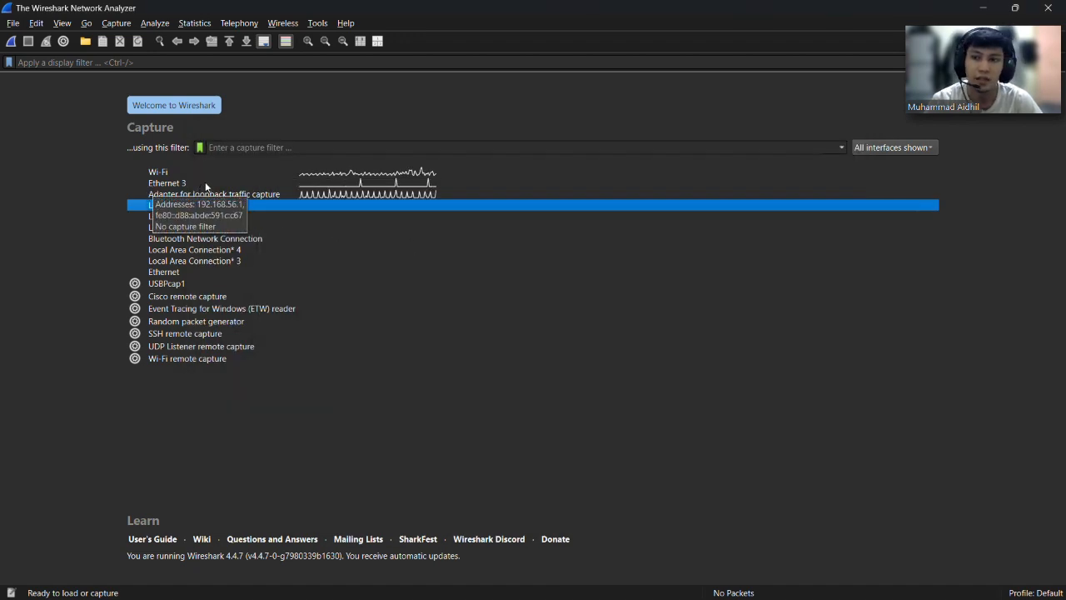
left_click(206, 183)
left_click(17, 46)
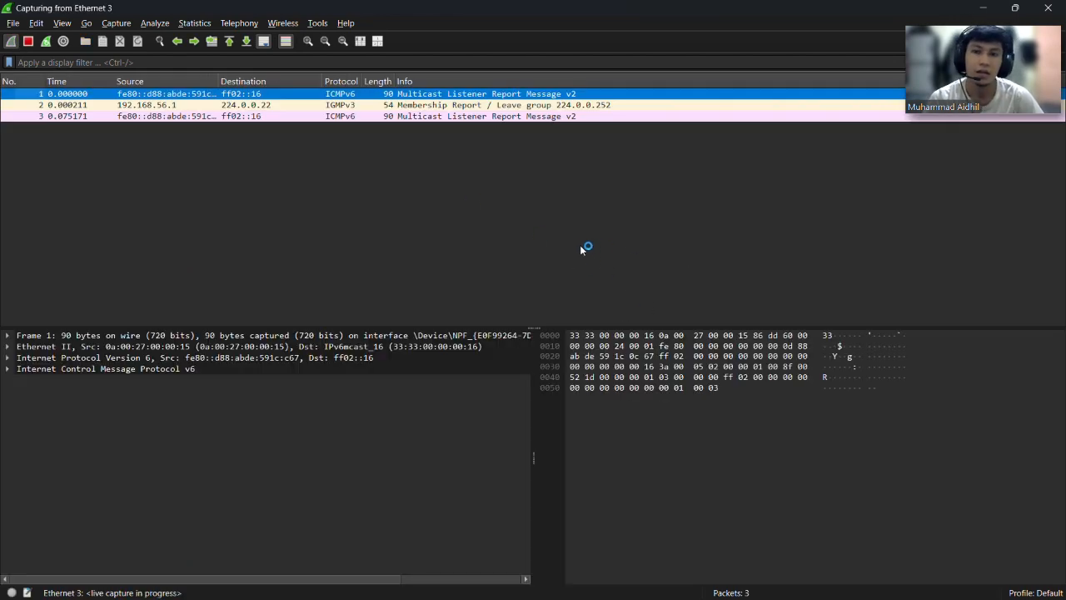
left_click(126, 28)
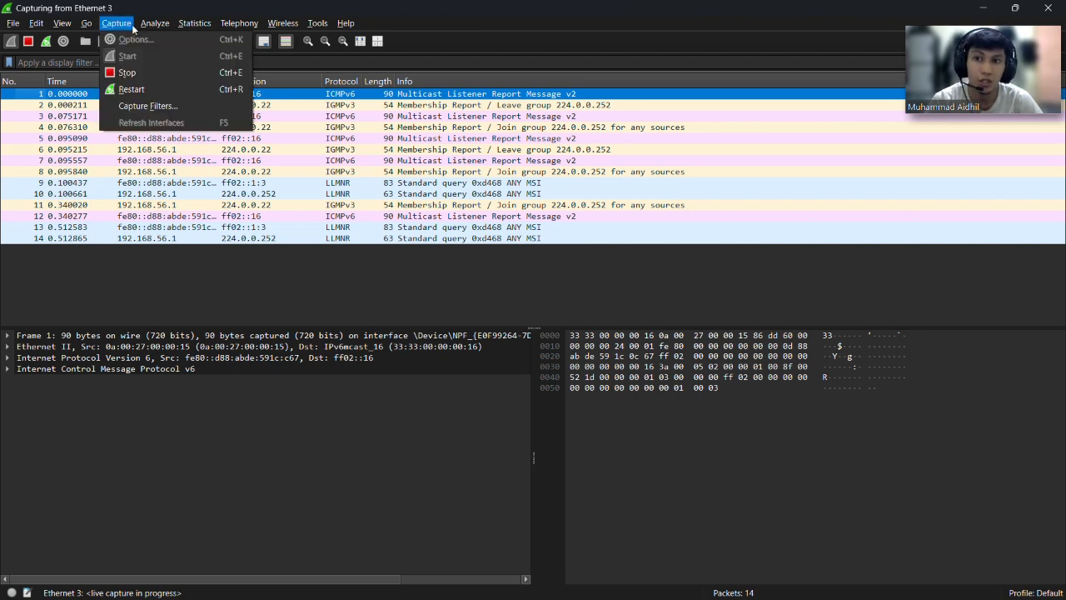
left_click(184, 310)
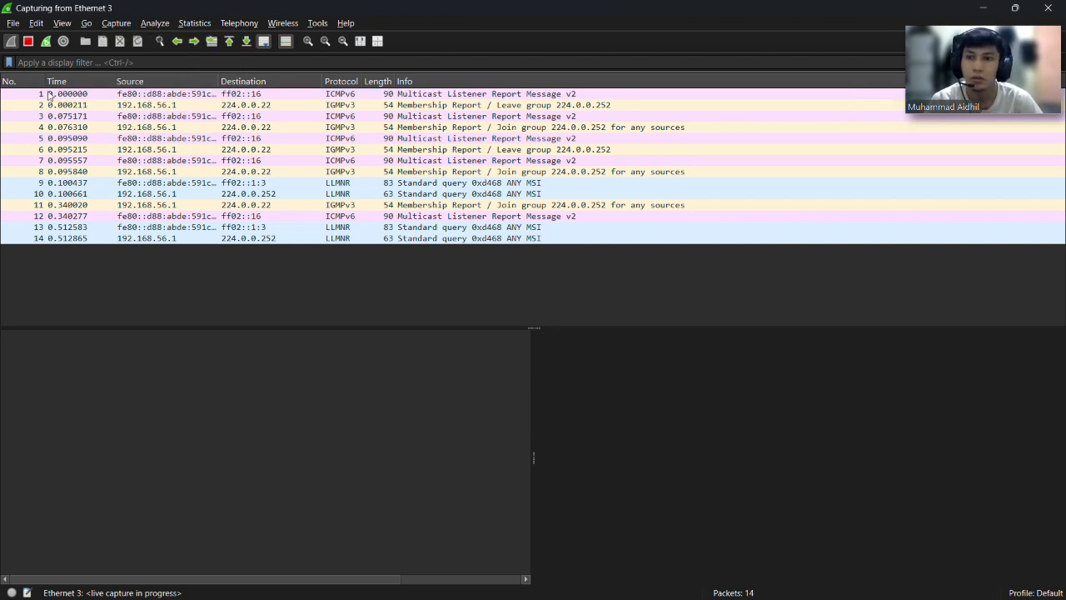
left_click(27, 41)
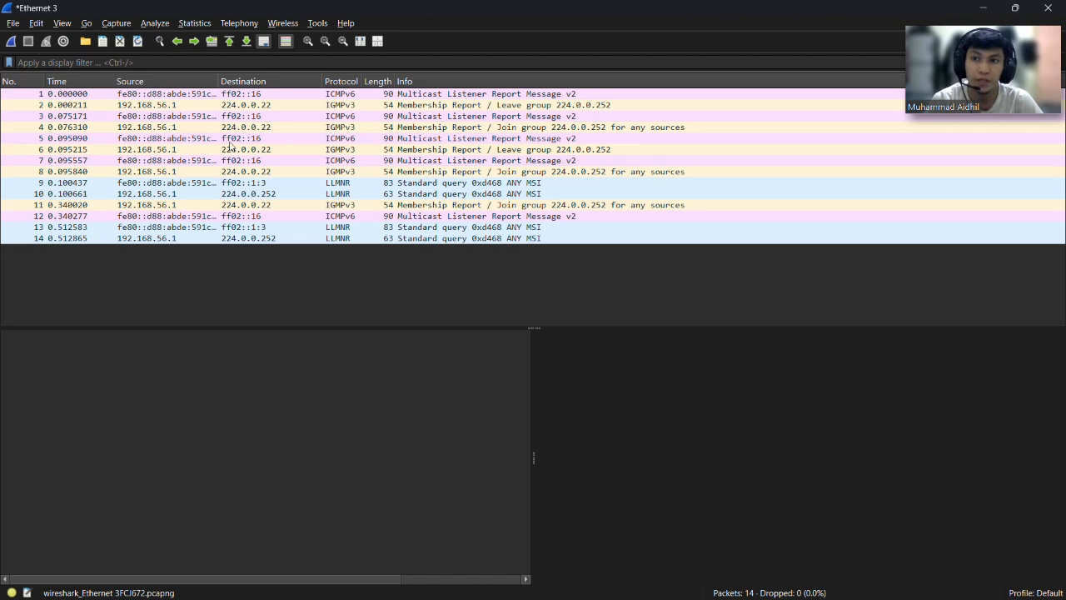
Start a new capture on the Wi-Fi interface from Capture Options.
left_click(130, 26)
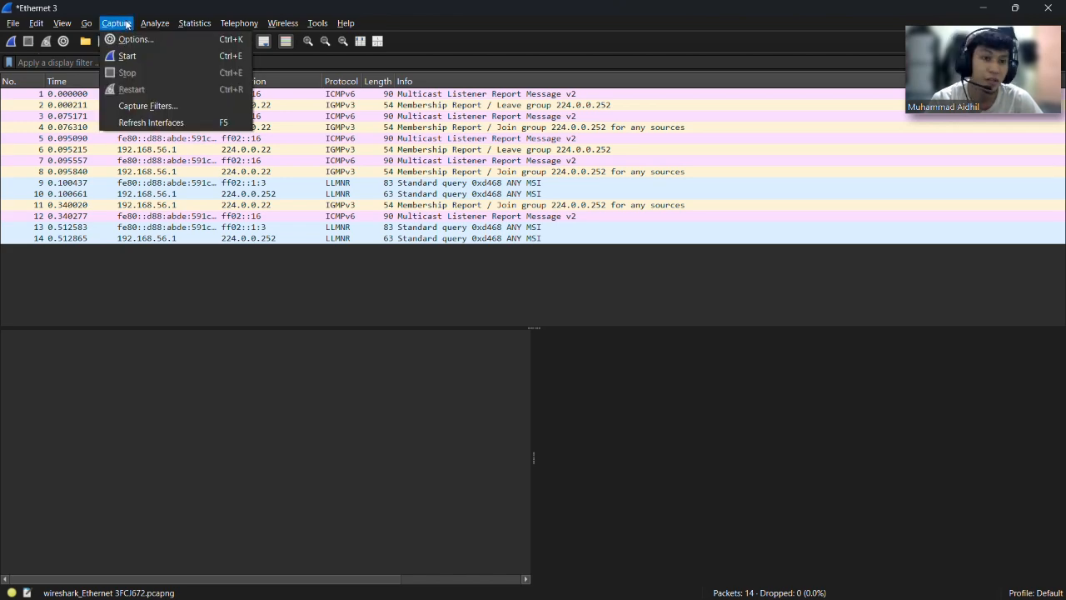
left_click(134, 39)
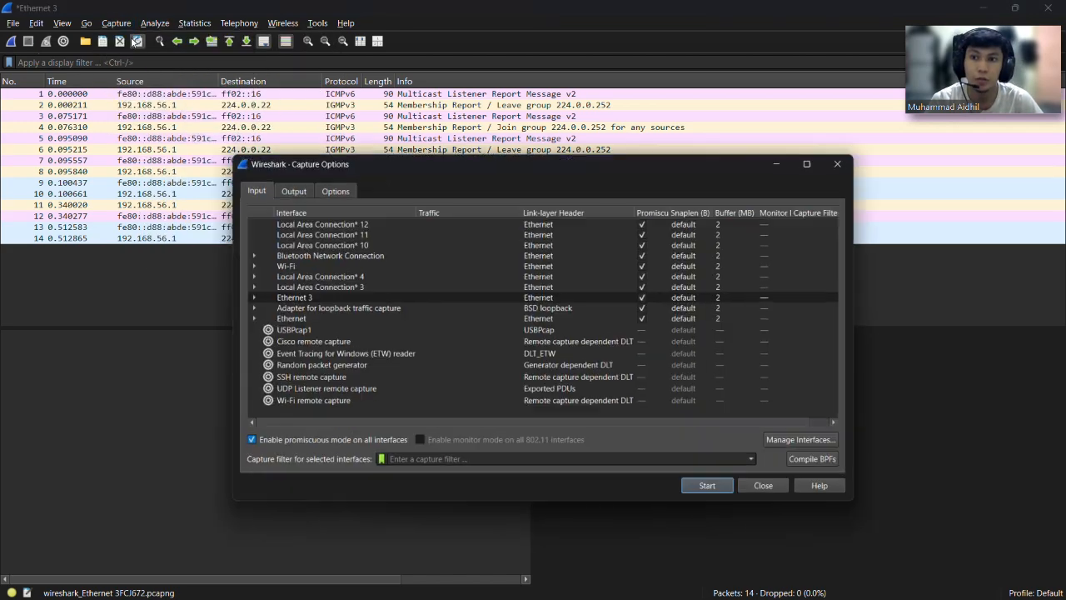
left_click(258, 245)
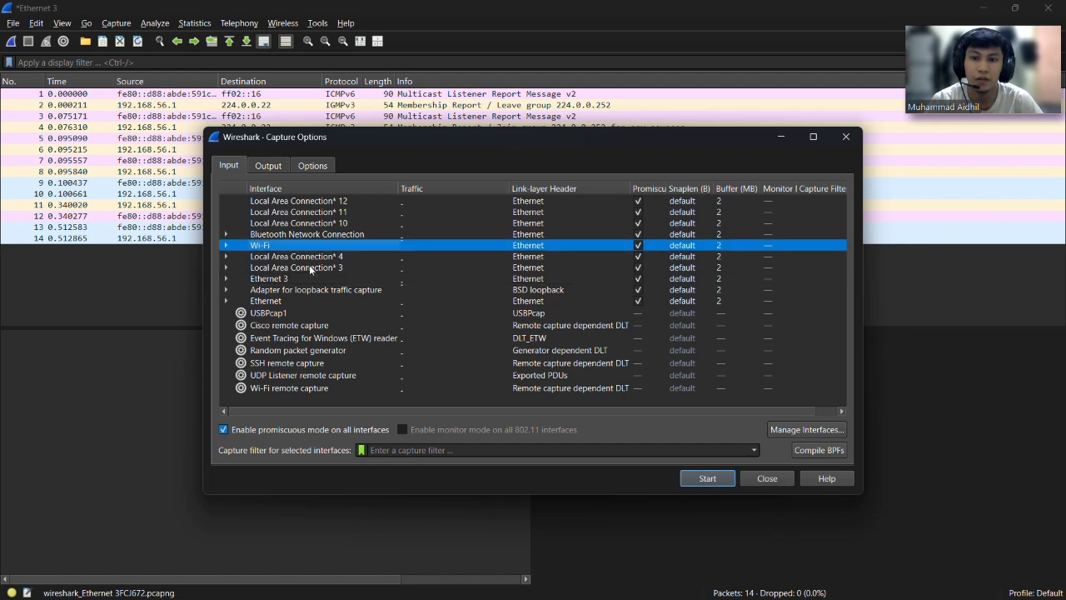
left_click(726, 483)
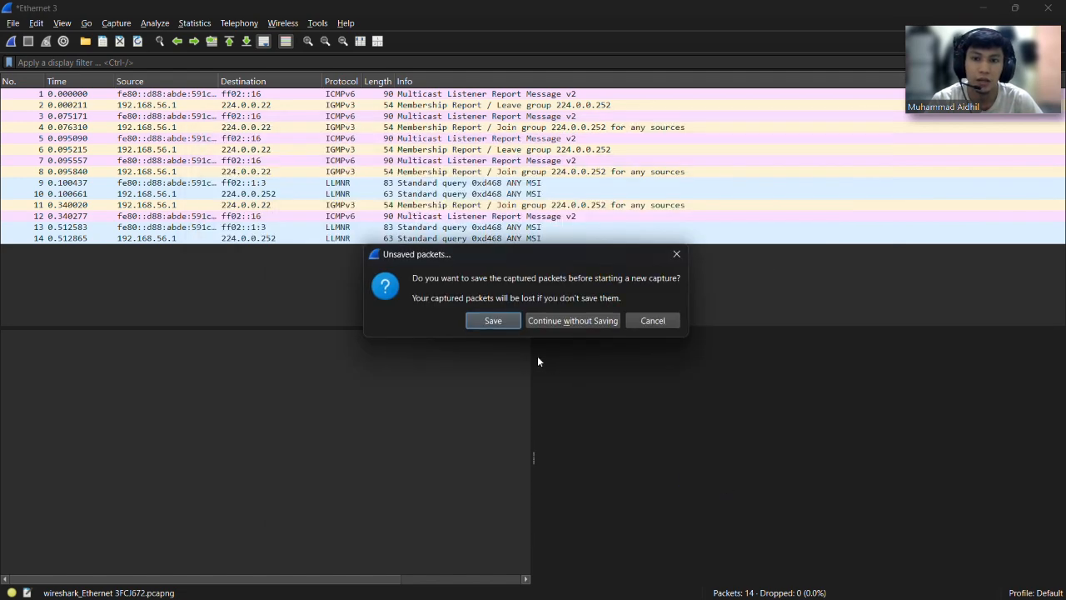
Discard the Ethernet 3 packets, stop the Wi-Fi capture, quit without saving, and relaunch Wireshark.
left_click(556, 321)
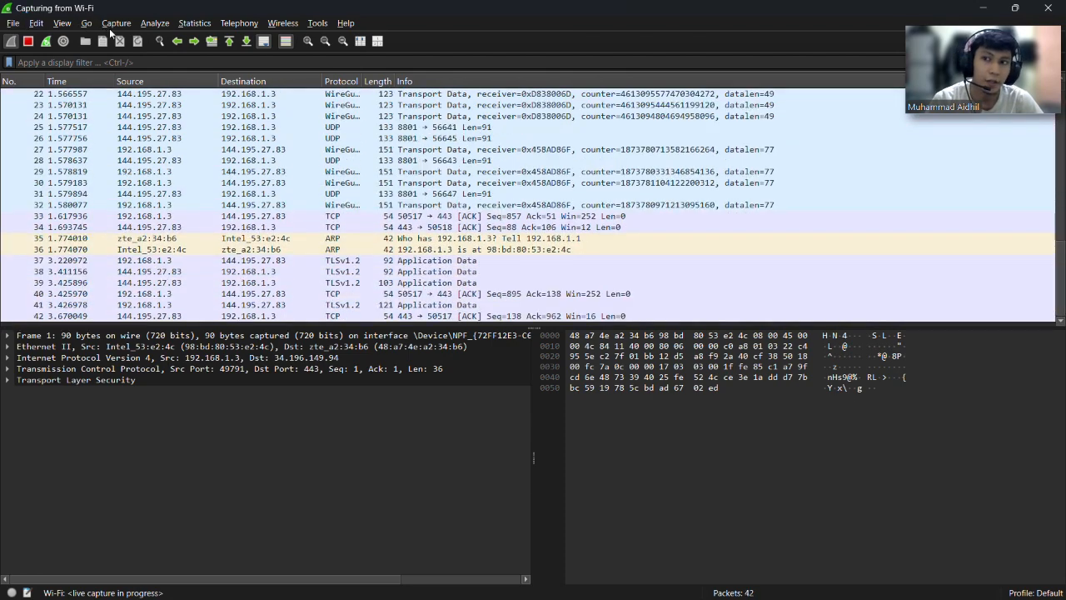
left_click(28, 41)
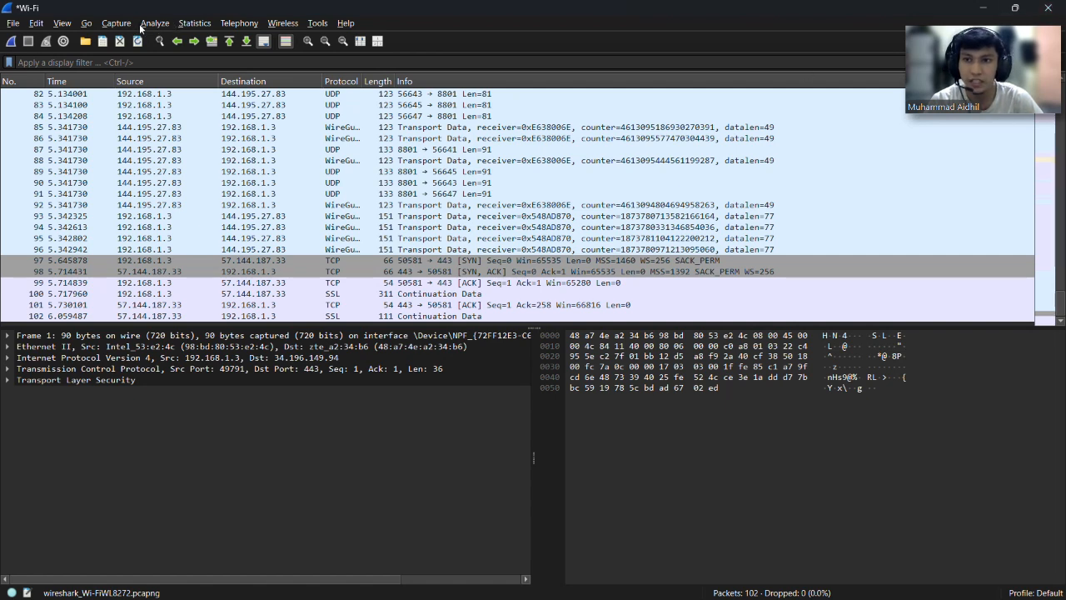
left_click(1052, 10)
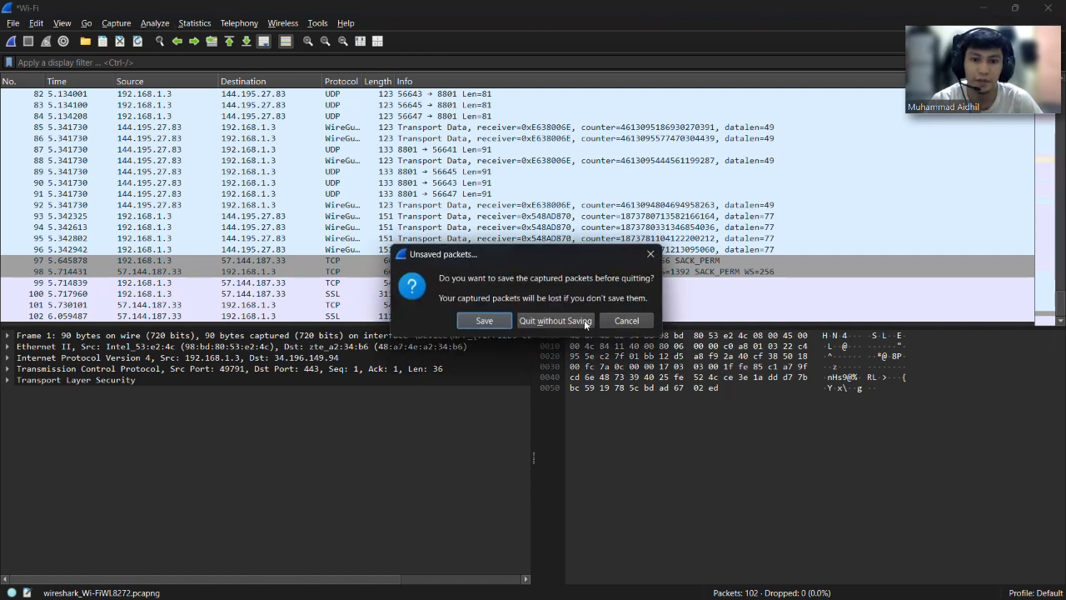
left_click(584, 322)
double_click(977, 171)
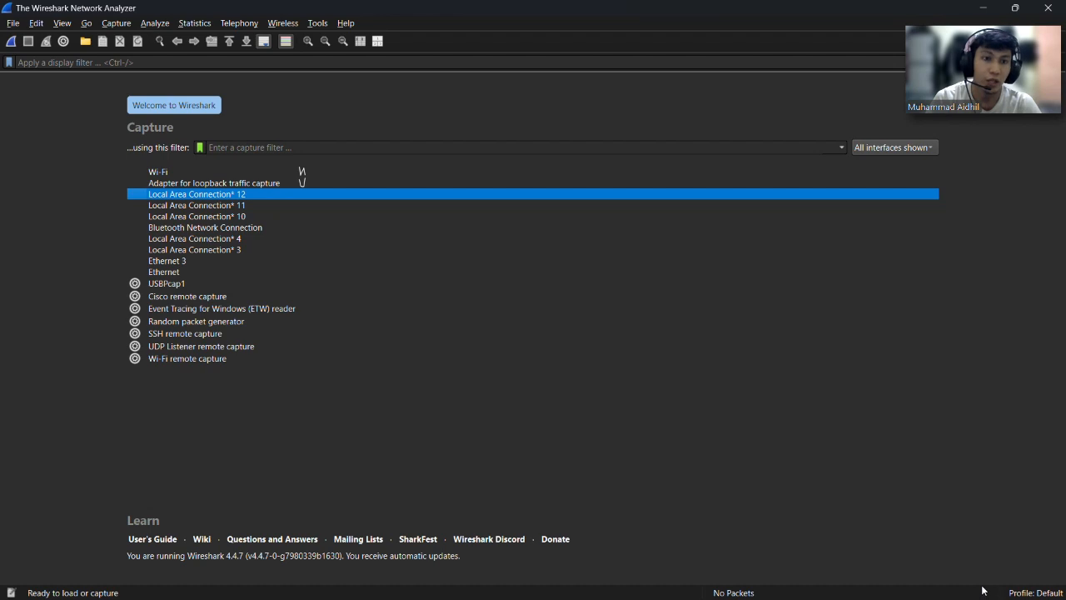
left_click(178, 174)
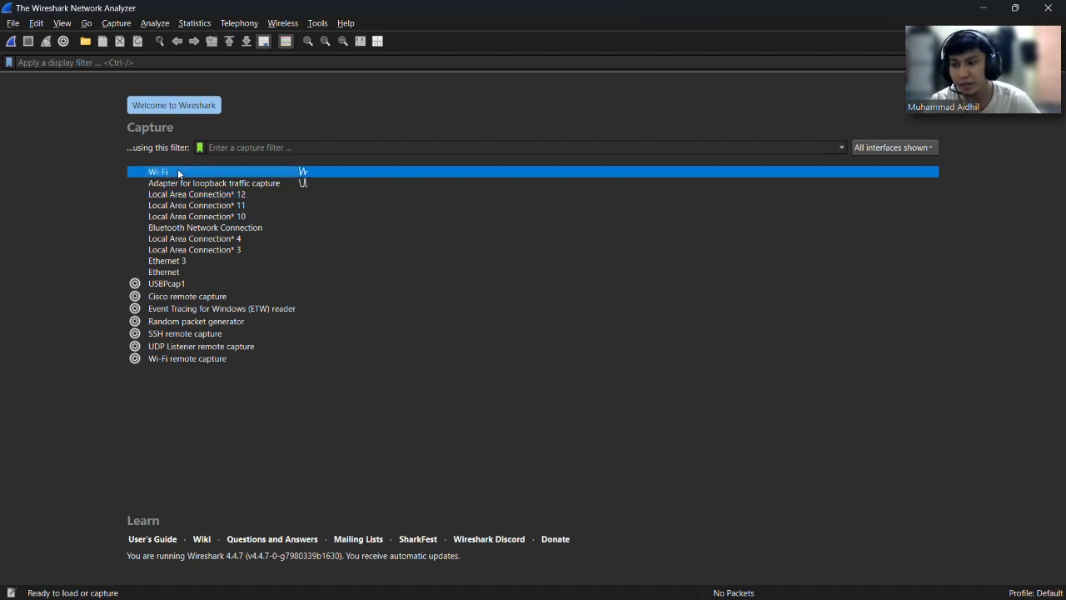
Start a live Wi-Fi capture from the welcome page and widen the Length column.
double_click(180, 174)
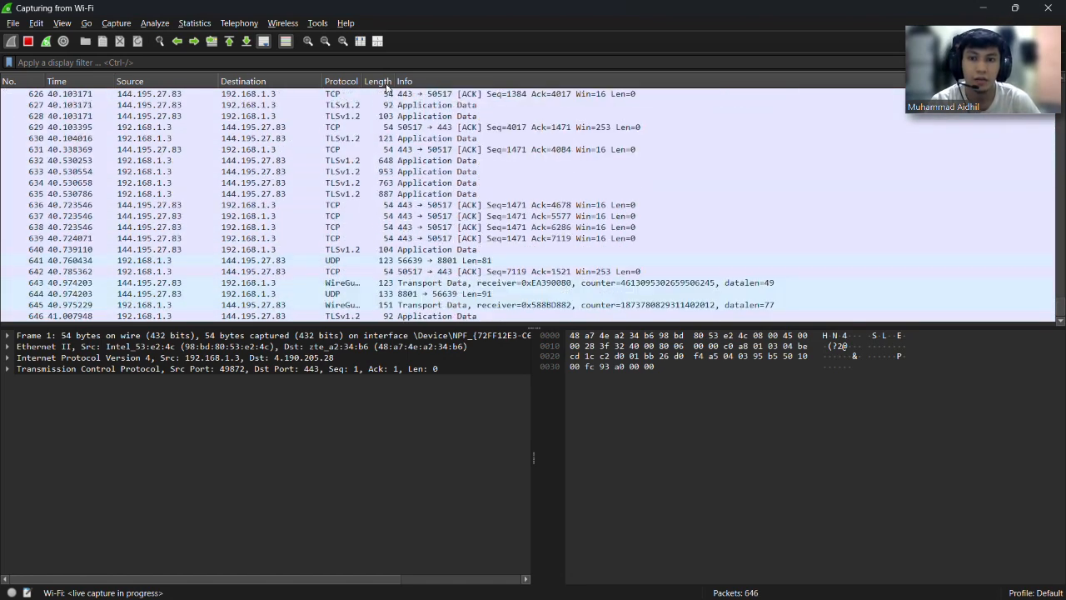
left_click_drag(395, 81, 447, 81)
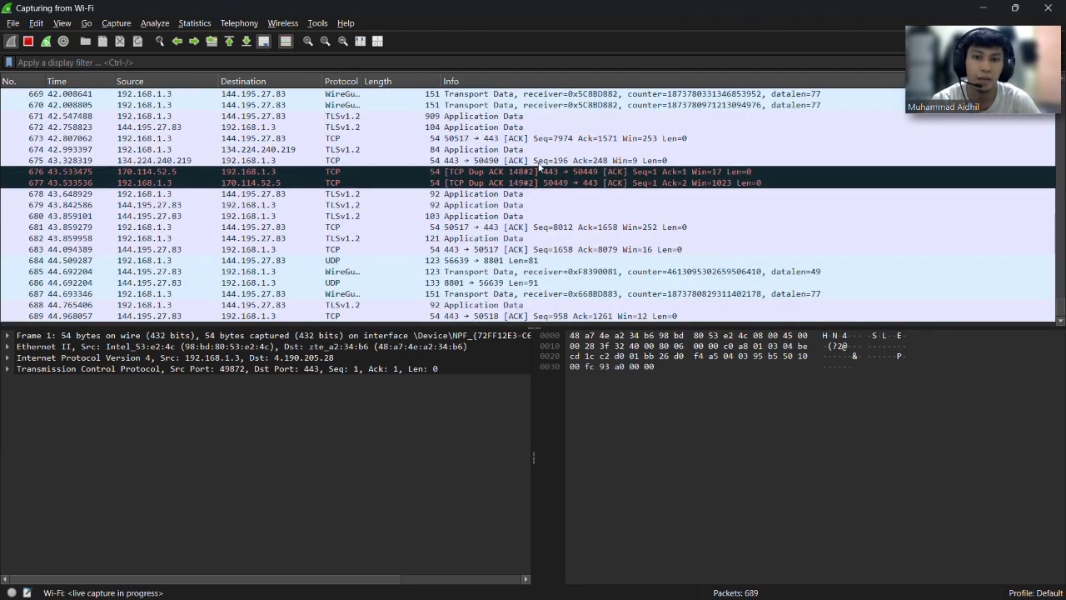
scroll(530, 172, "up", 15)
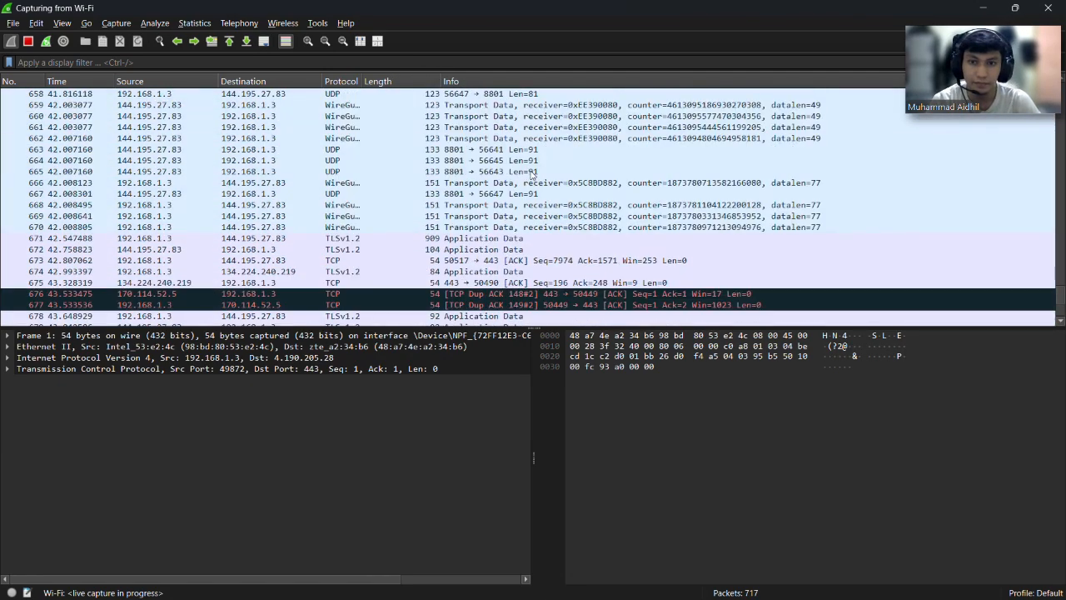
scroll(530, 173, "up", 20)
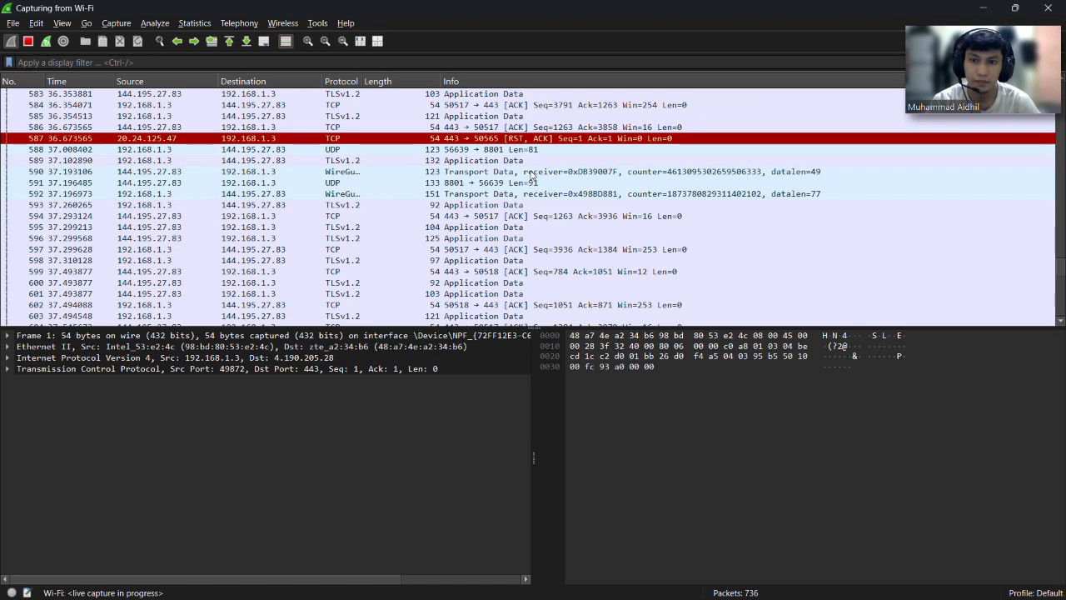
scroll(533, 175, "down", 8)
scroll(533, 175, "down", 14)
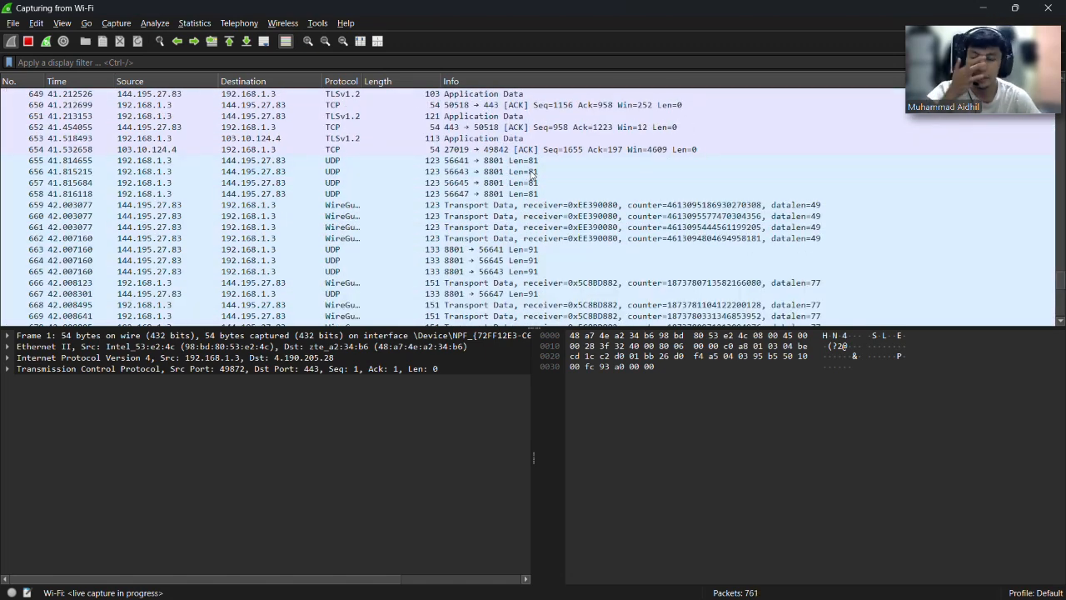
scroll(532, 173, "down", 6)
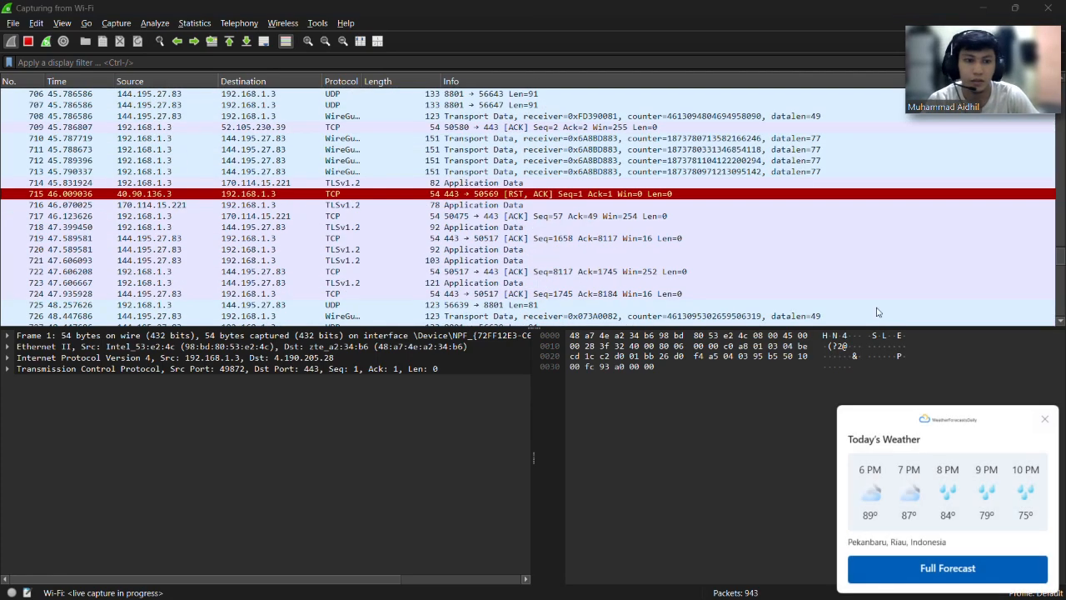
left_click(1045, 422)
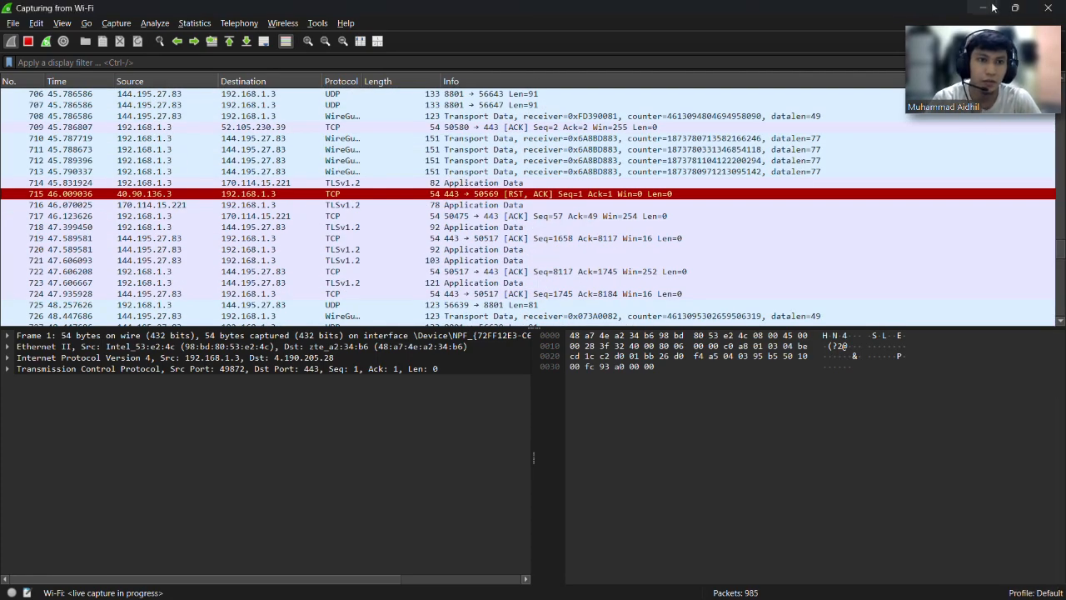
Open a Microsoft Edge window briefly, minimize it, and bring the Wireshark capture back.
key("super+d")
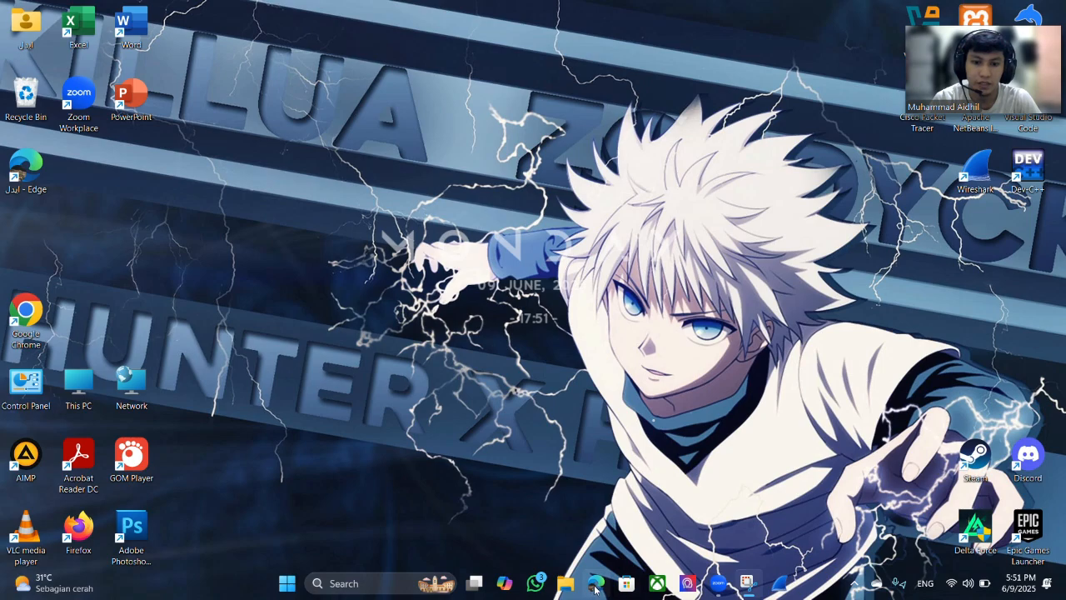
left_click(596, 586)
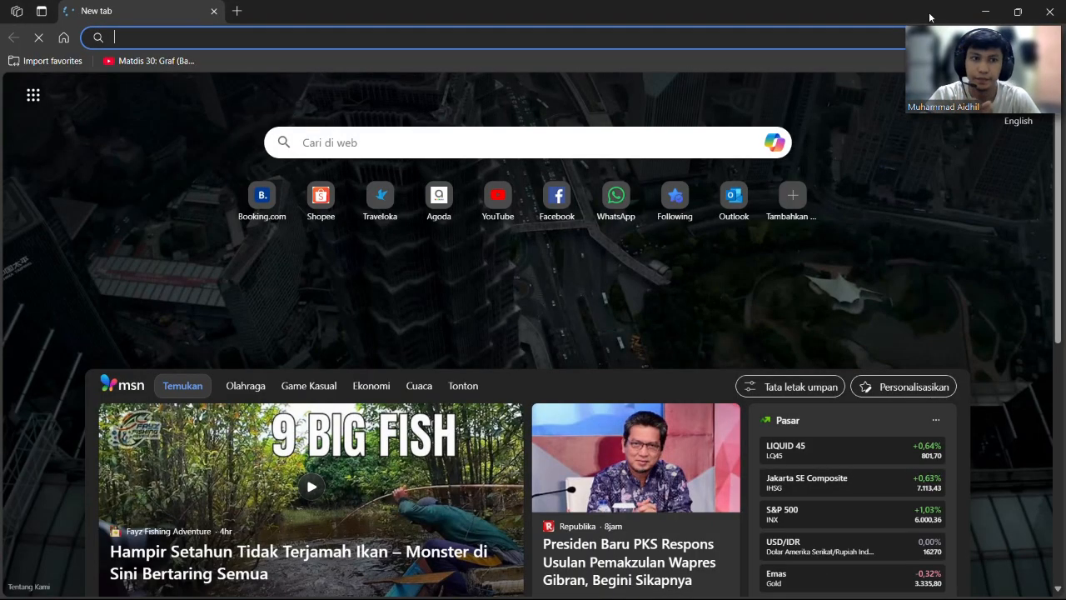
left_click(985, 12)
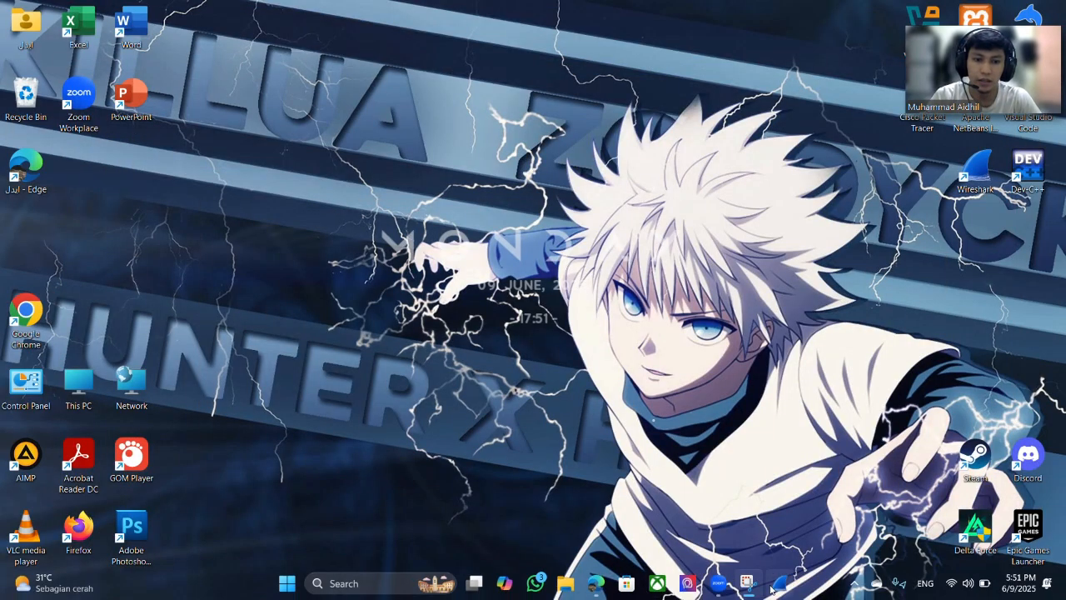
left_click(775, 586)
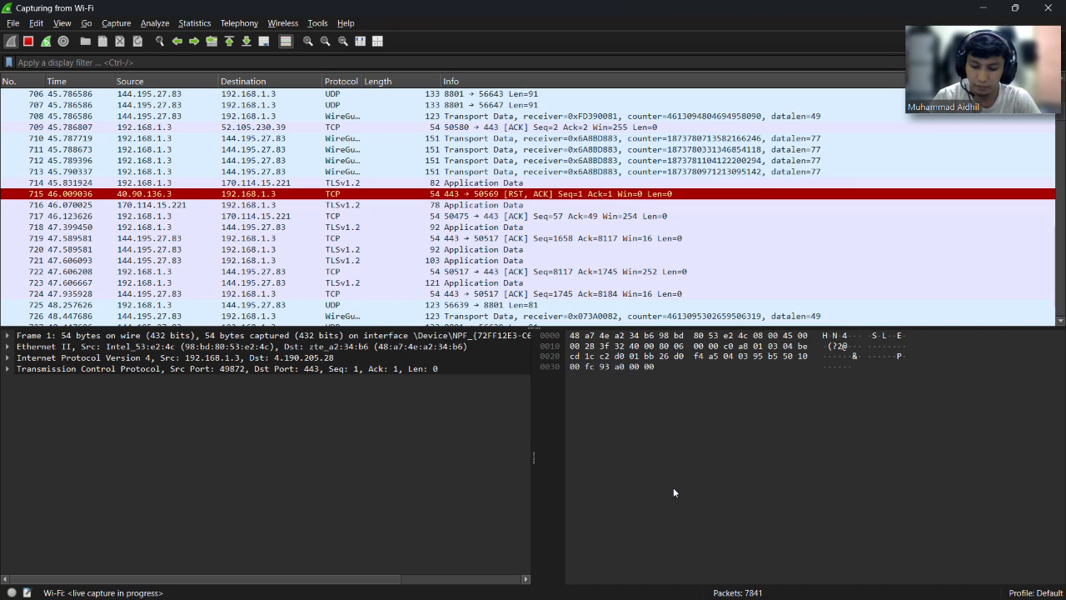
Bring up the Windows Run dialog with cmd as the program to launch.
key("super+r")
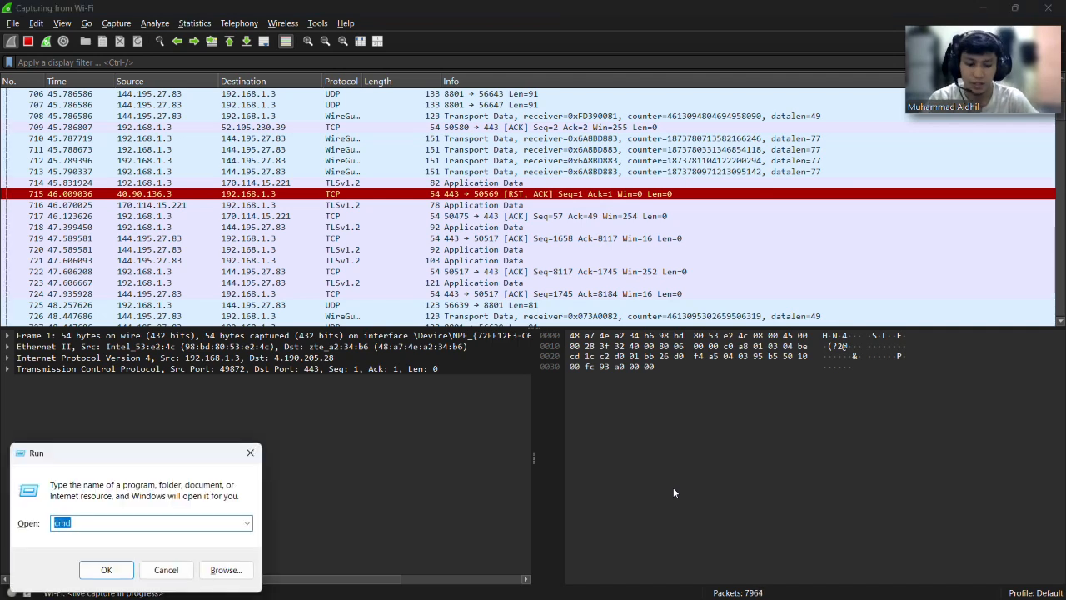
key("Escape")
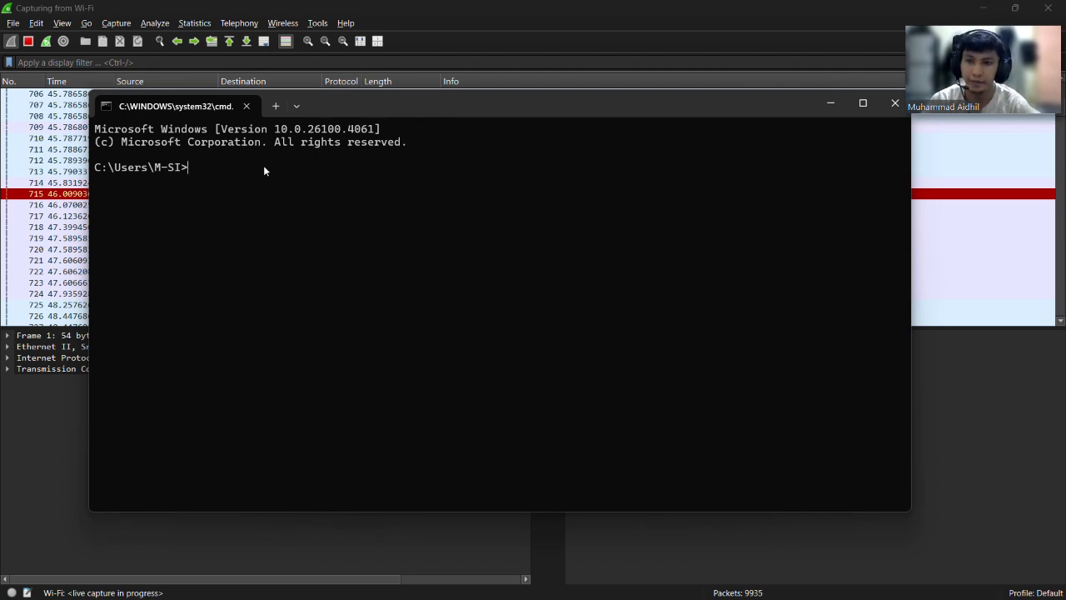
Run nslookup uir.ac.id in Command Prompt, then minimize the console.
type("nslookup")
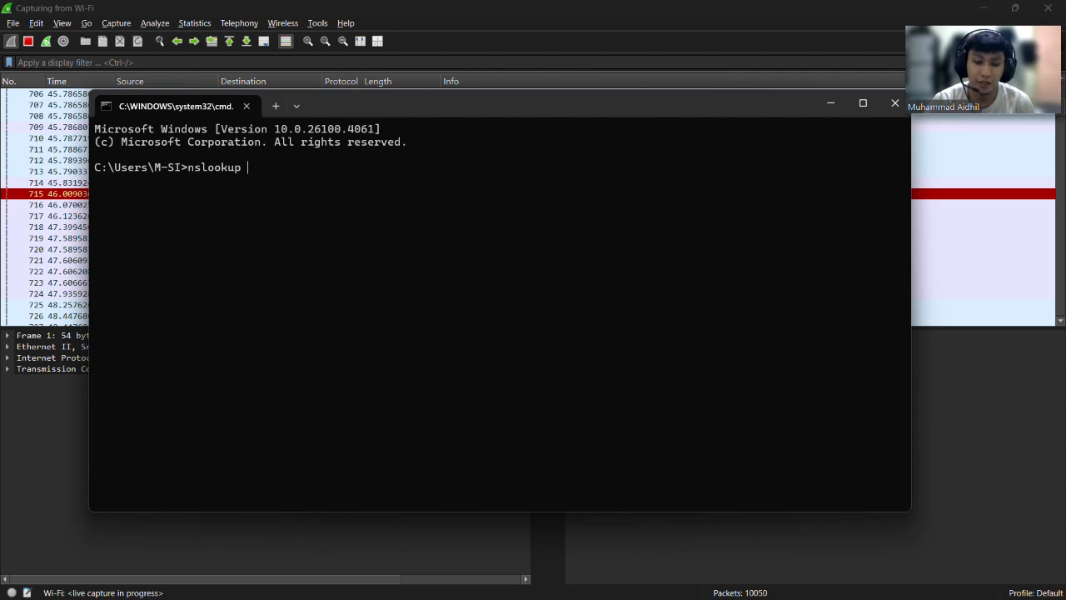
type("uir")
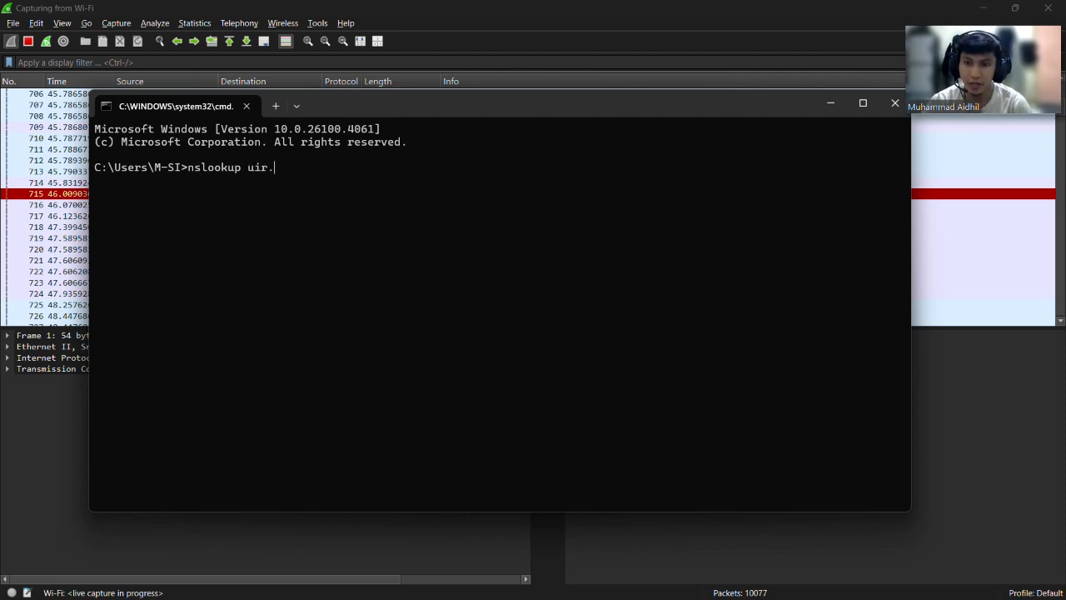
type(".ac.id")
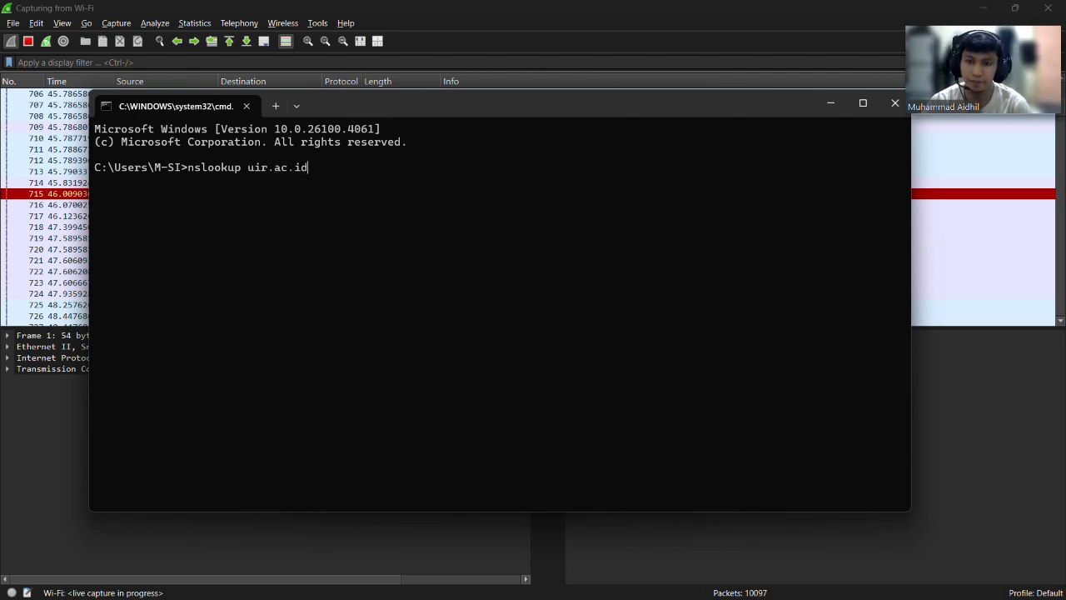
key("Return")
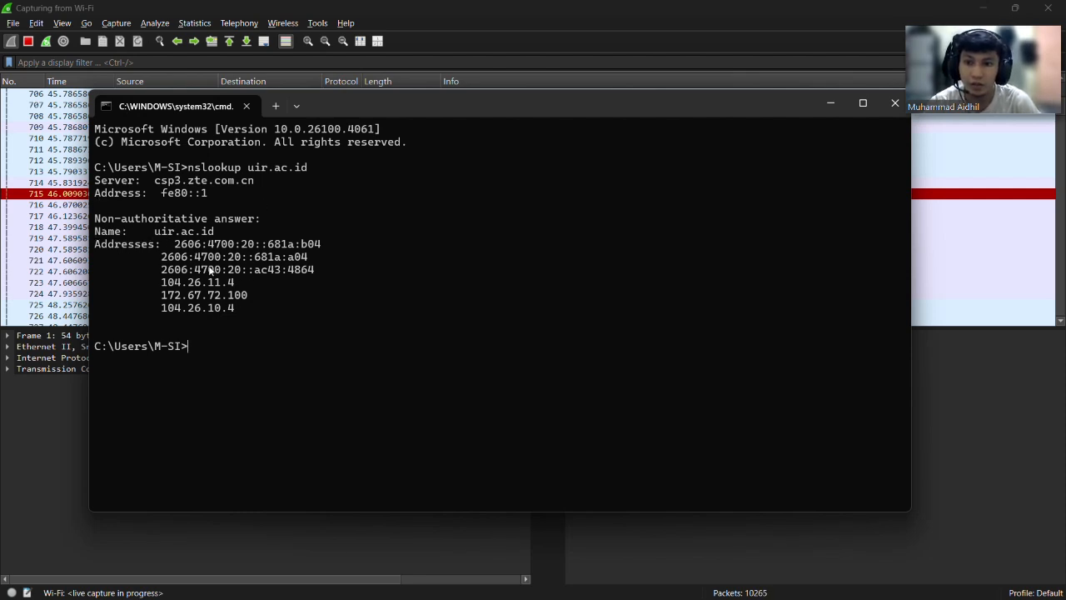
left_click(833, 102)
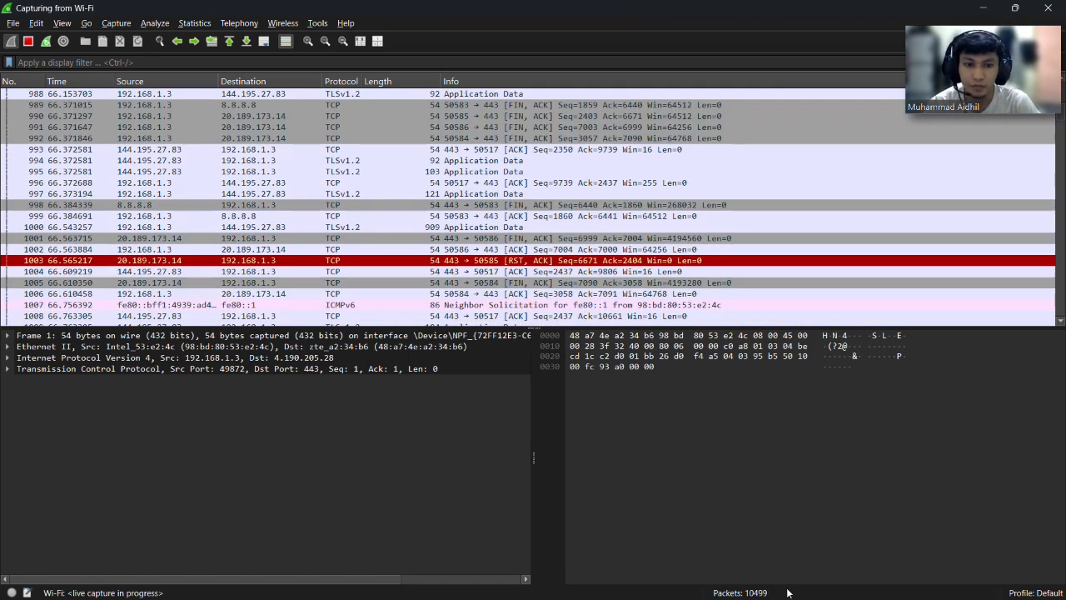
Ping uir.ac.id from Command Prompt, minimize it, and snap Wireshark to the right half.
key("alt+Tab")
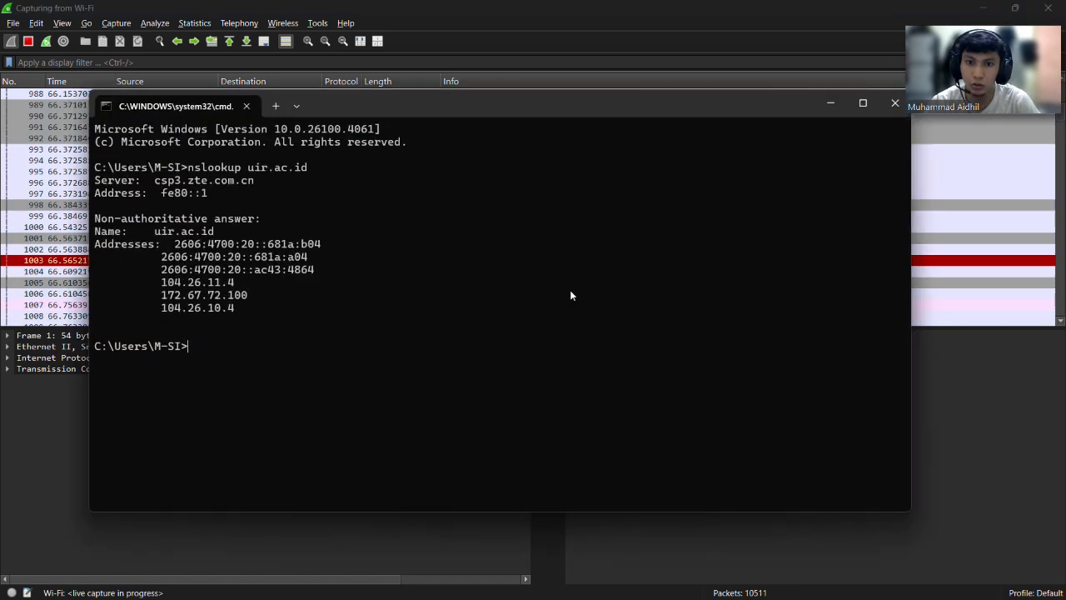
type("p")
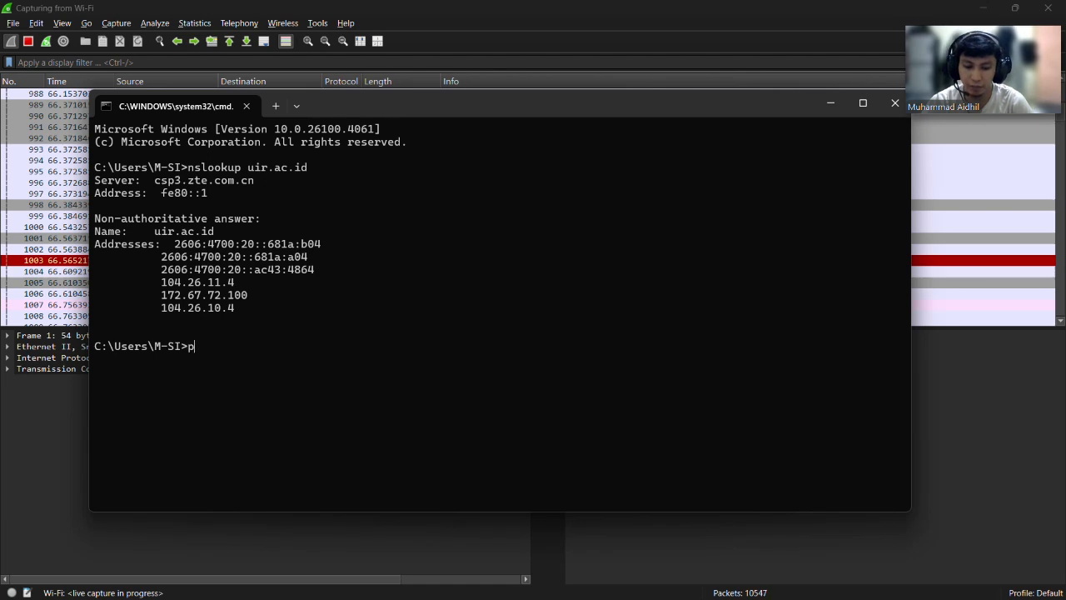
type("ing uir")
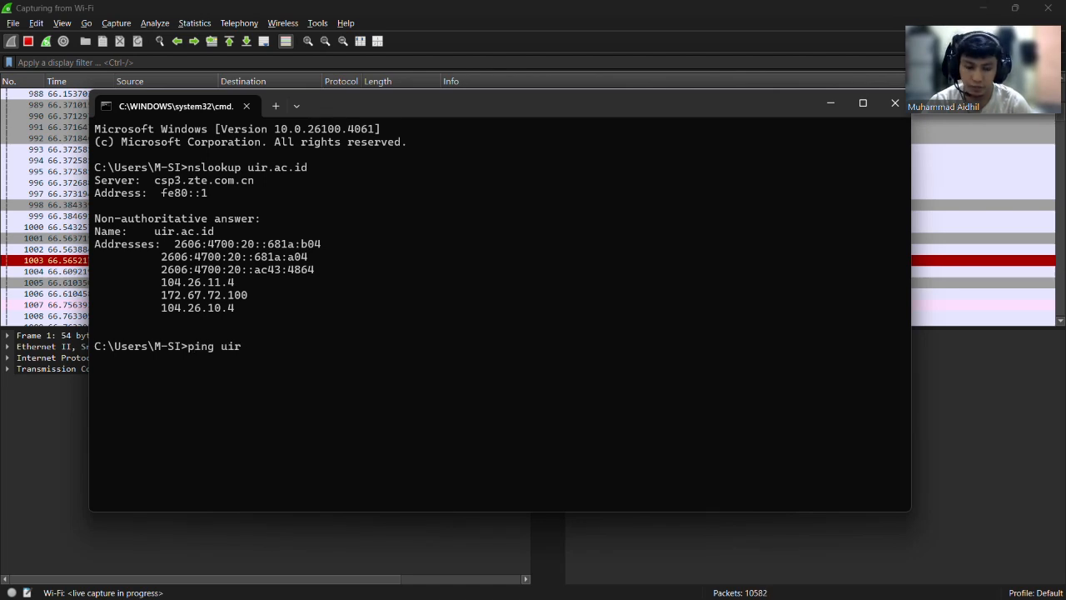
type(".ac.id")
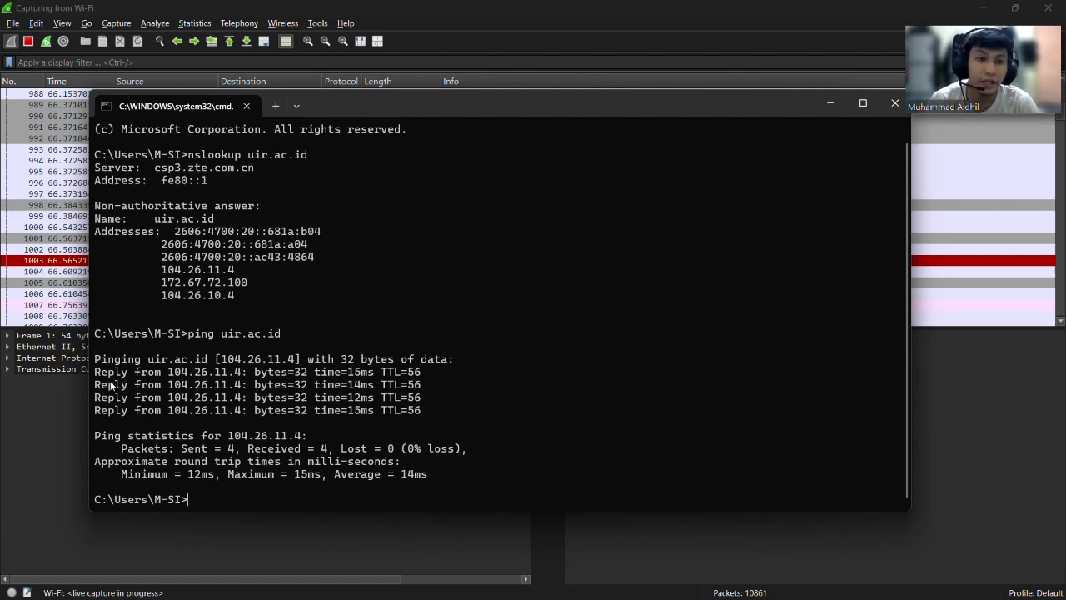
left_click(827, 100)
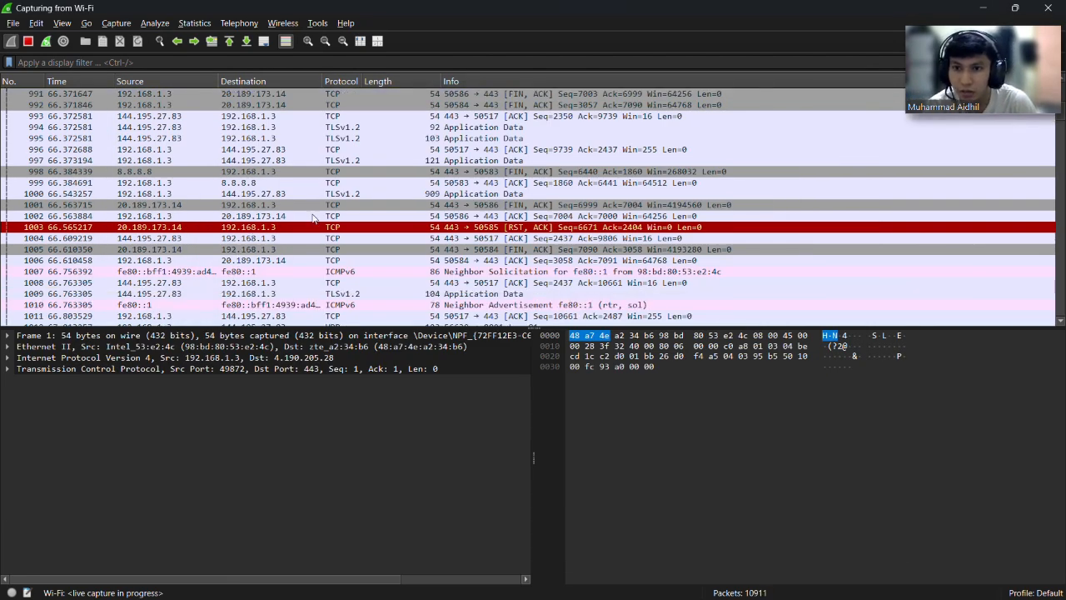
scroll(314, 218, "up", 8)
scroll(314, 218, "up", 3)
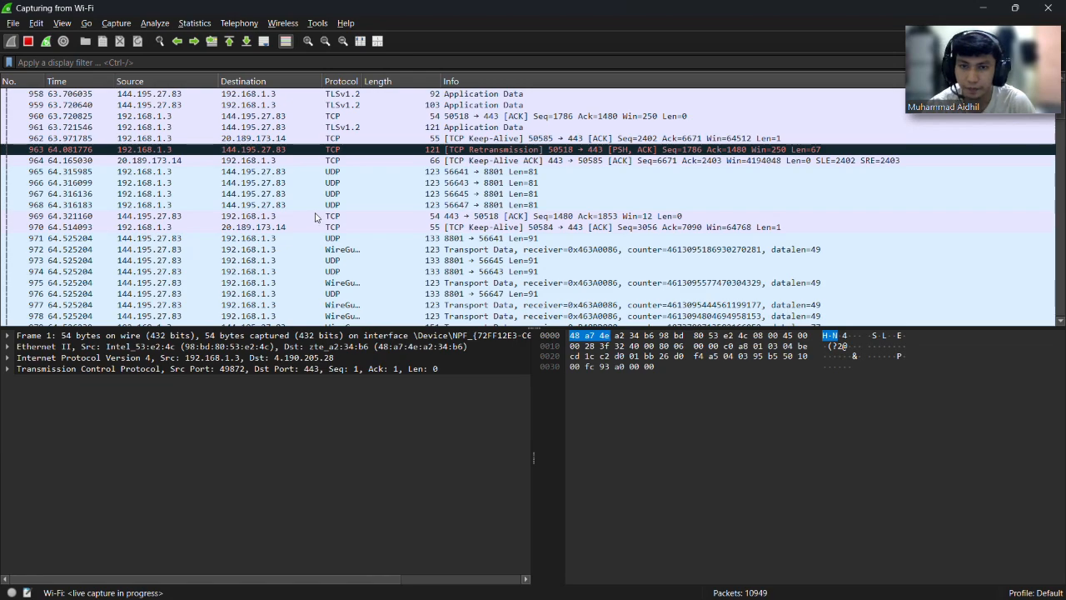
key("super+Right")
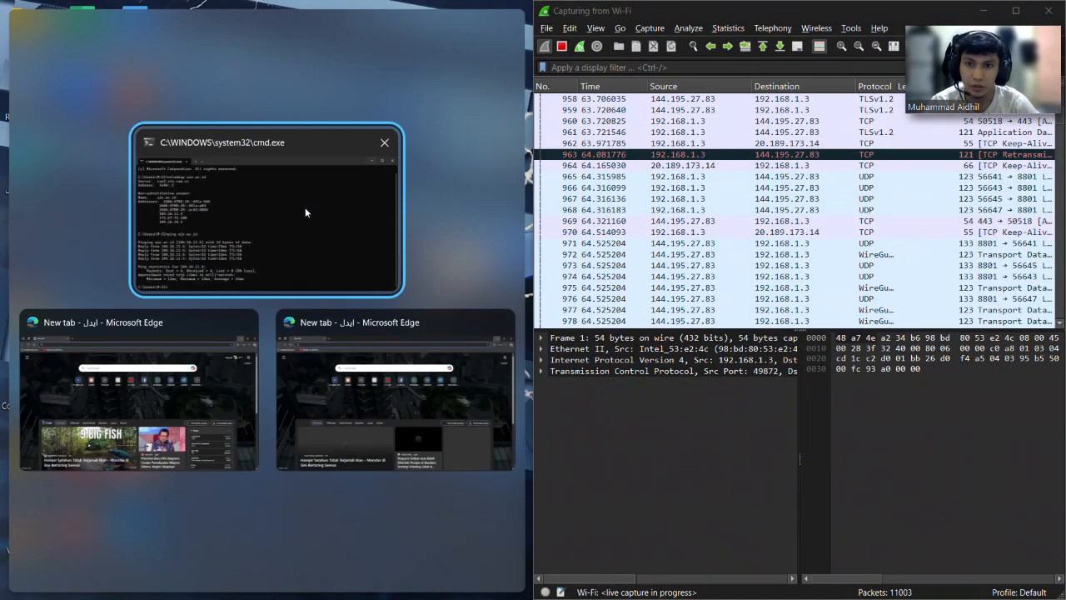
Place Command Prompt on the left half and scroll up through the live packet list.
left_click(282, 202)
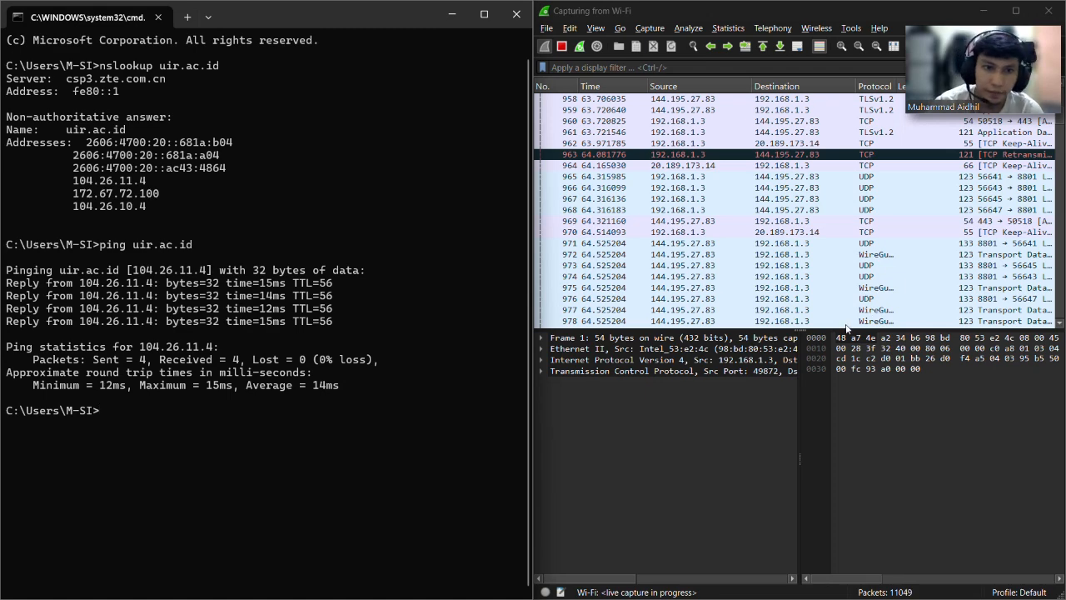
scroll(847, 327, "up", 4)
scroll(817, 217, "up", 12)
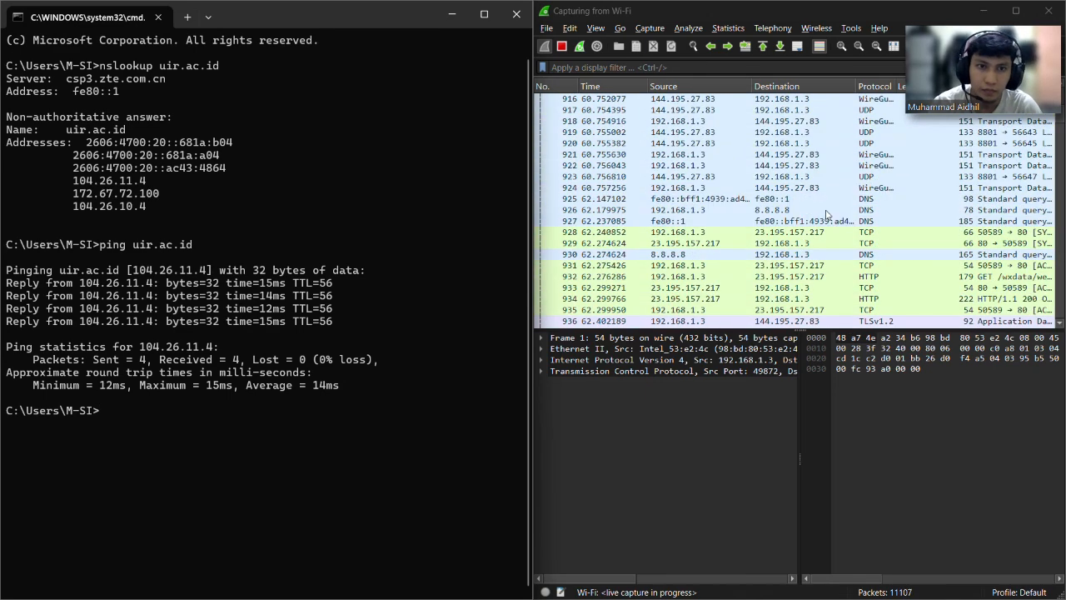
scroll(813, 203, "up", 3)
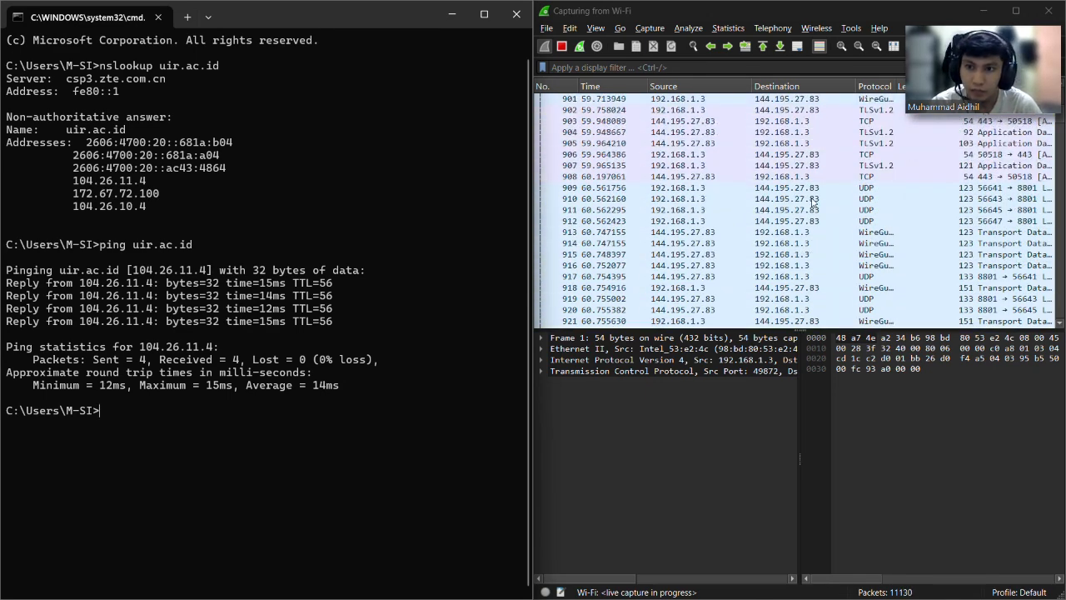
scroll(813, 202, "up", 6)
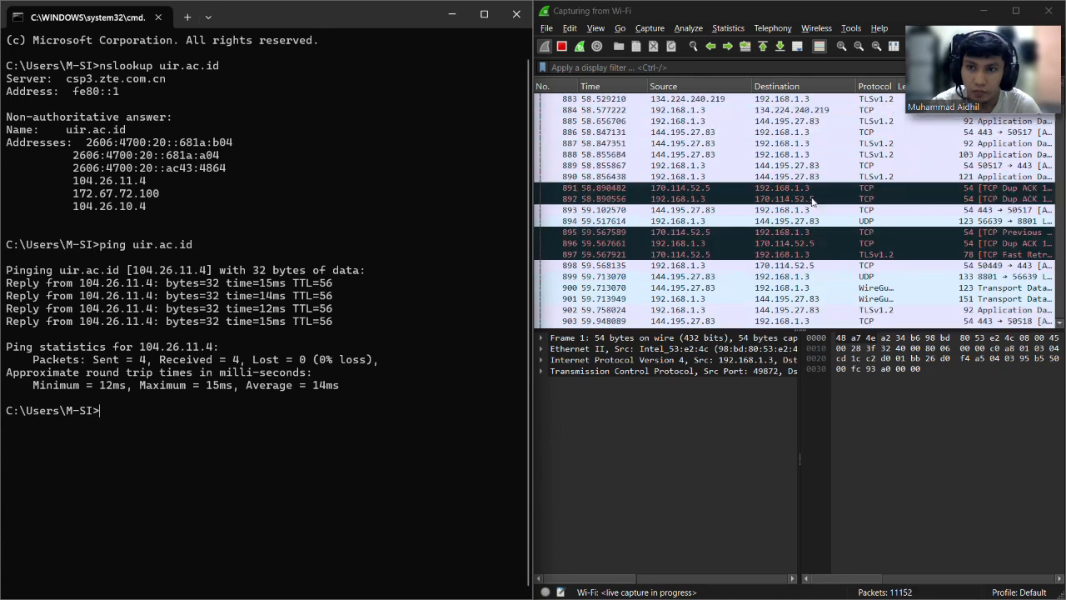
scroll(813, 203, "up", 1)
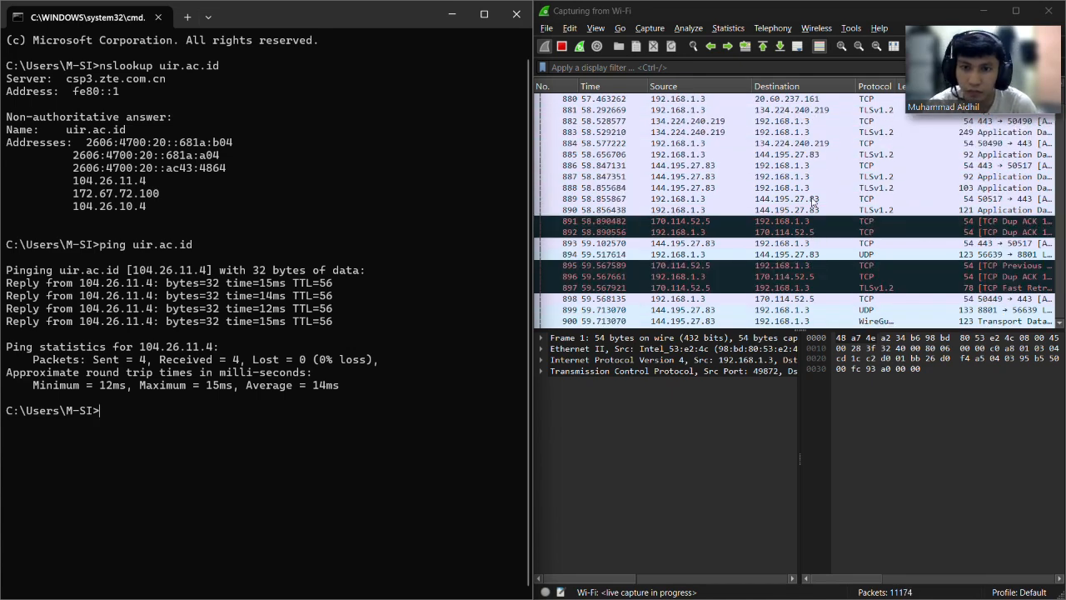
scroll(814, 203, "up", 20)
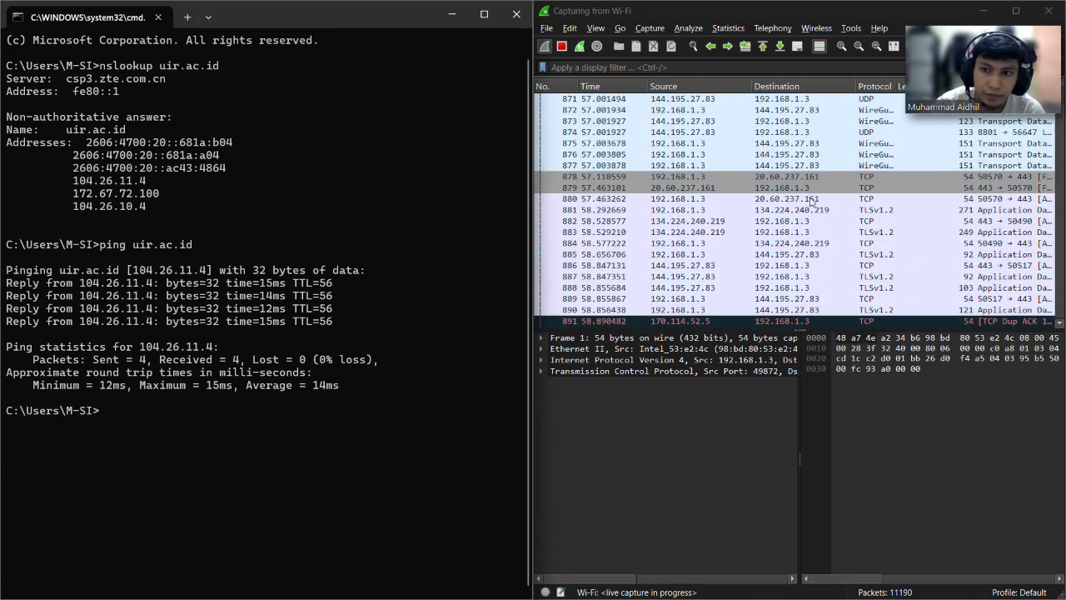
scroll(813, 203, "up", 20)
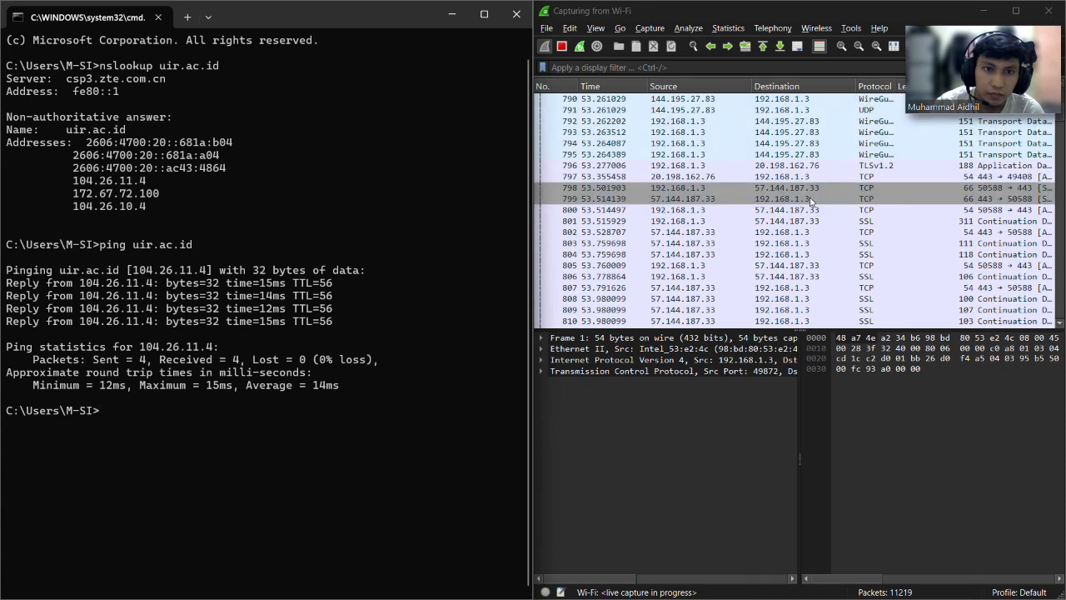
scroll(811, 202, "up", 15)
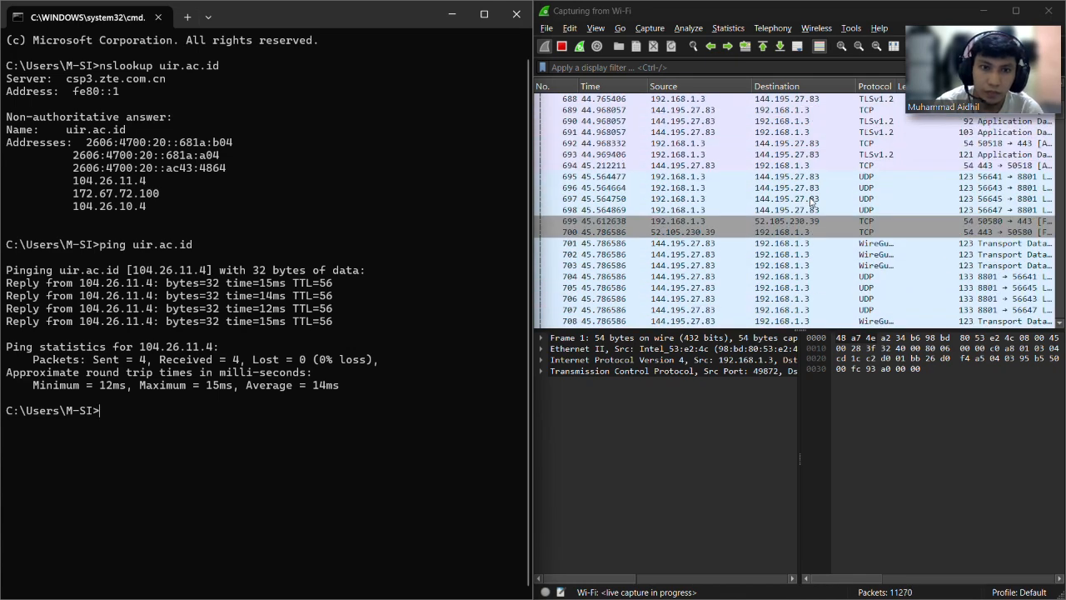
scroll(811, 202, "up", 2)
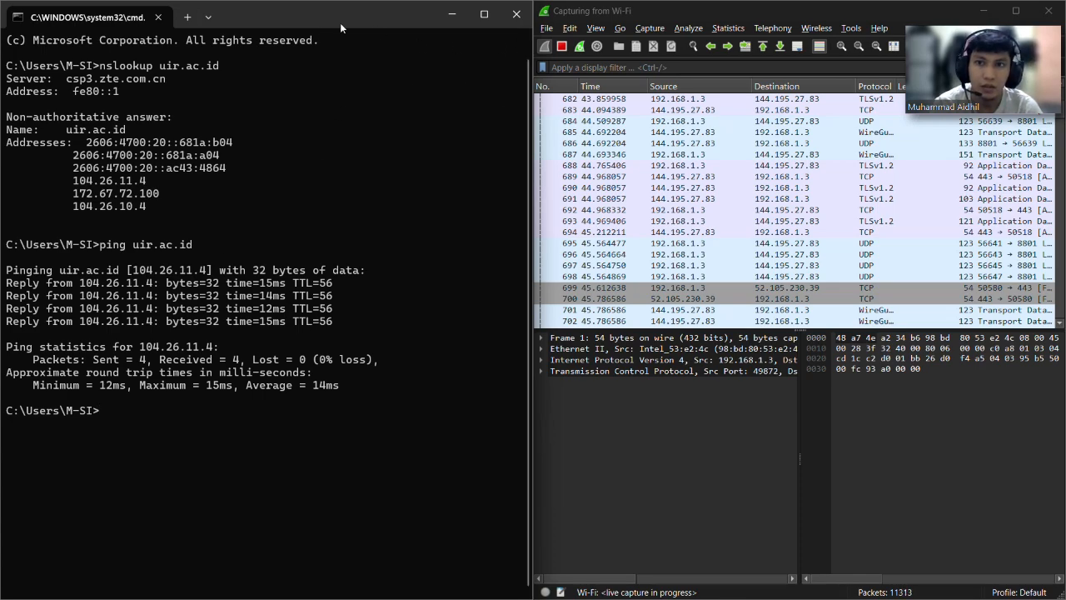
Minimize the Wireshark window, then unsnap Command Prompt and minimize it too.
left_click(1016, 11)
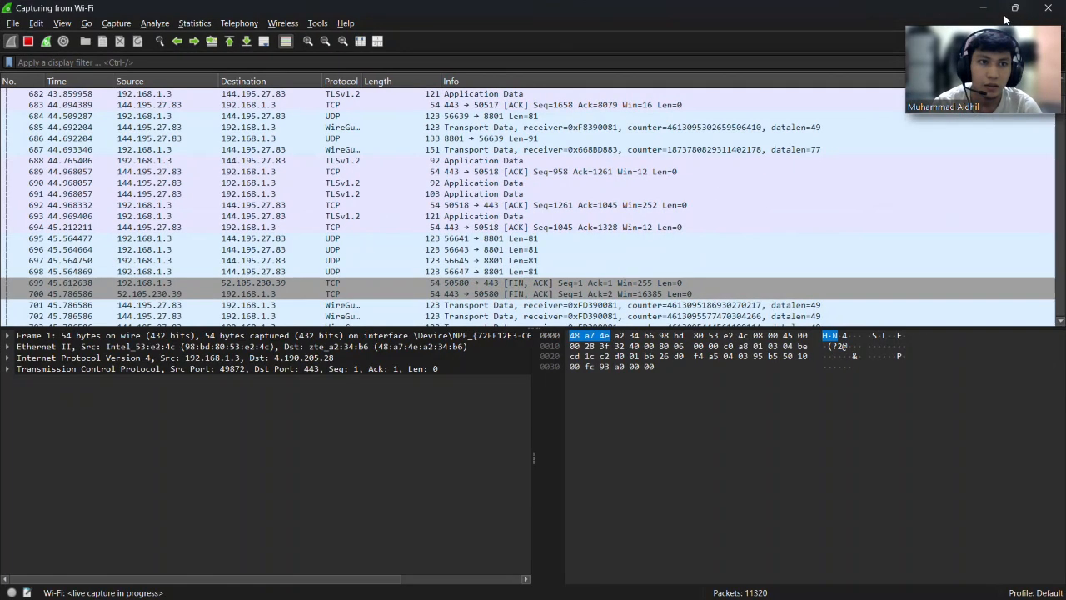
left_click(983, 9)
left_click_drag(384, 15, 445, 154)
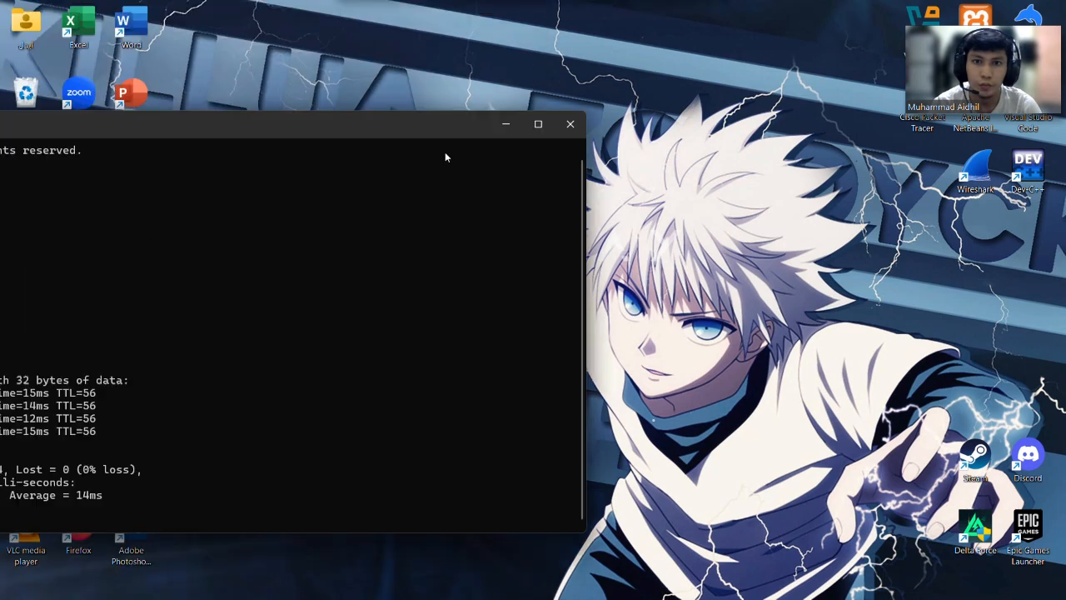
left_click(522, 125)
Close the extra blank Edge window and load uir.ac.id in the remaining one.
mouse_move(707, 596)
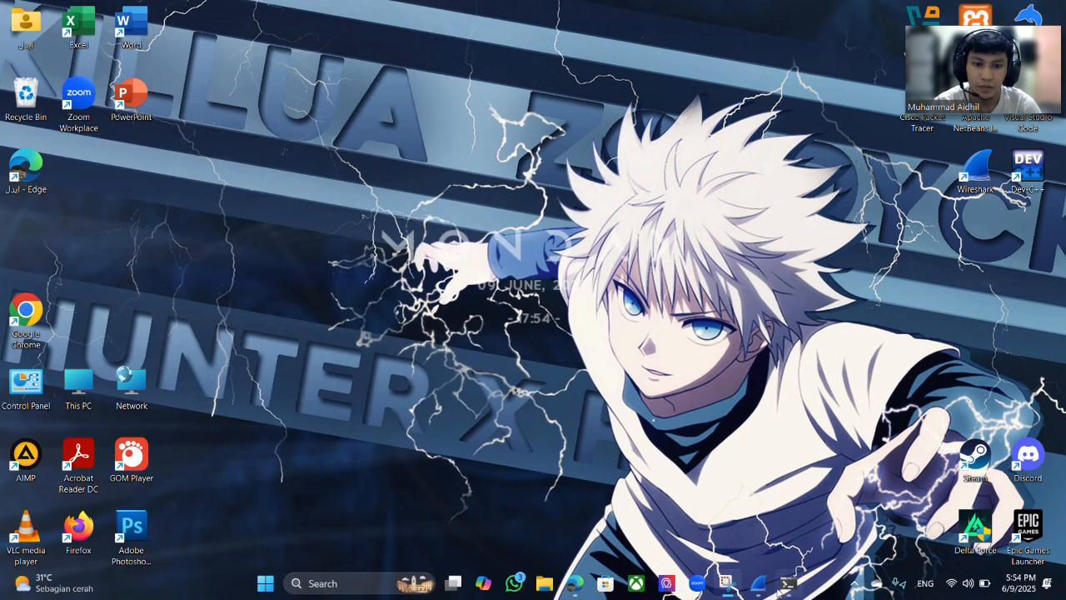
mouse_move(575, 588)
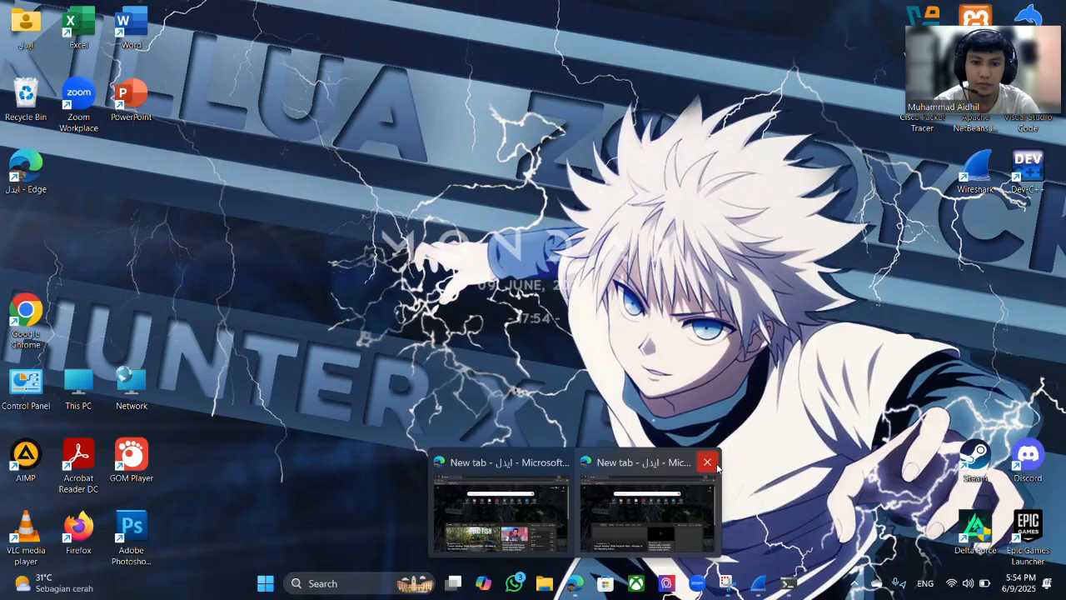
left_click(708, 463)
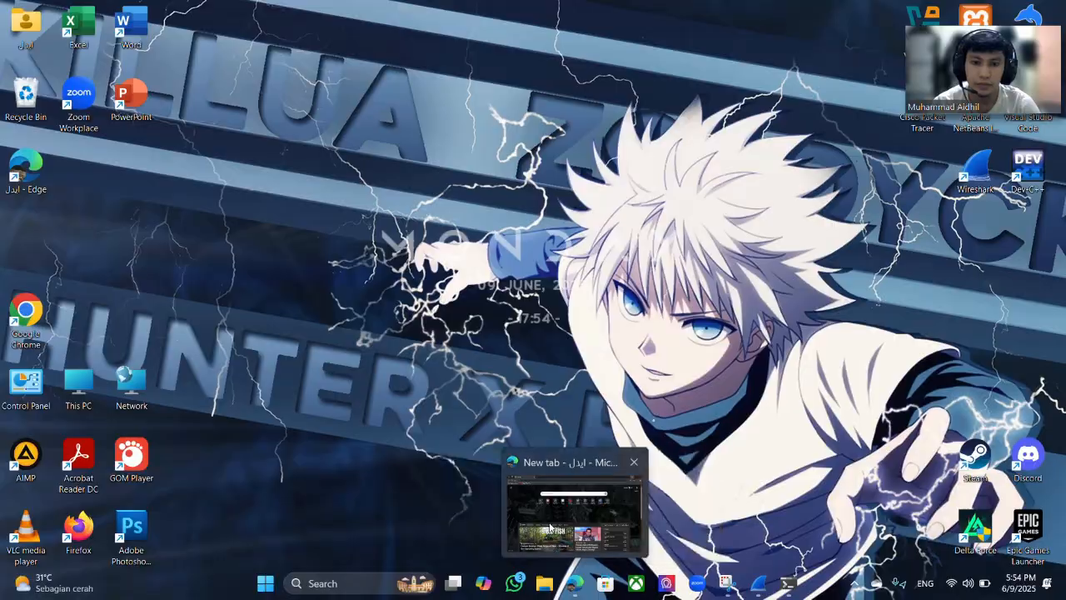
left_click(587, 513)
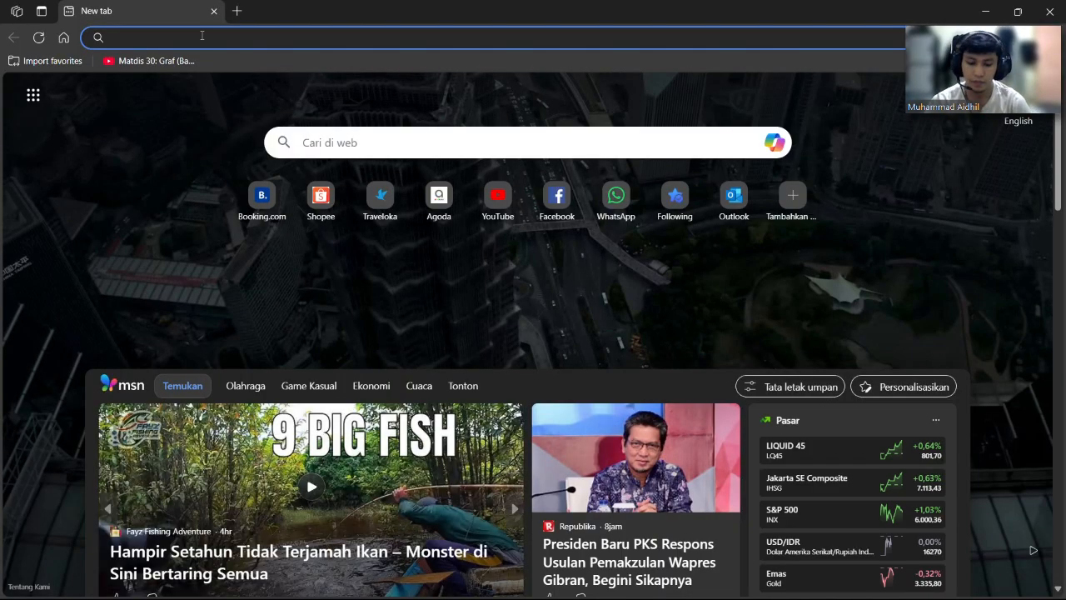
type("uir.ac.o")
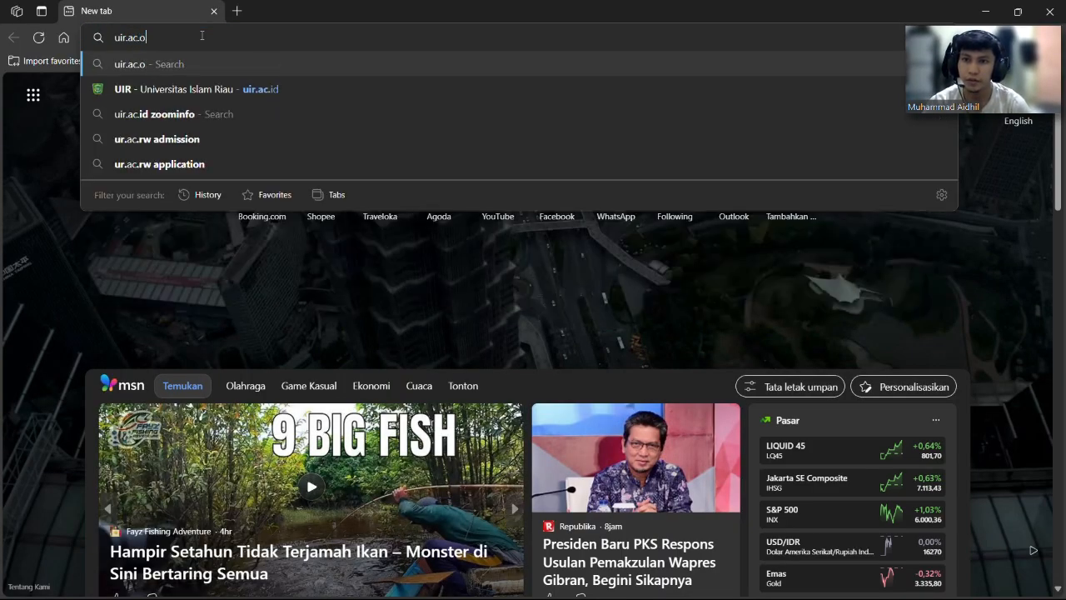
key("BackSpace")
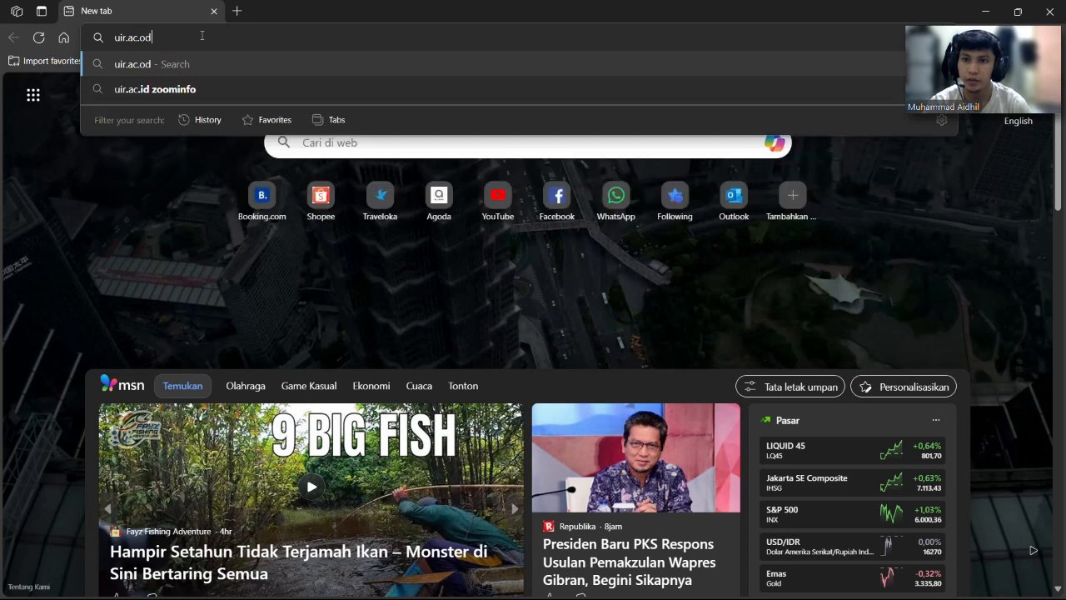
type("id")
key("Return")
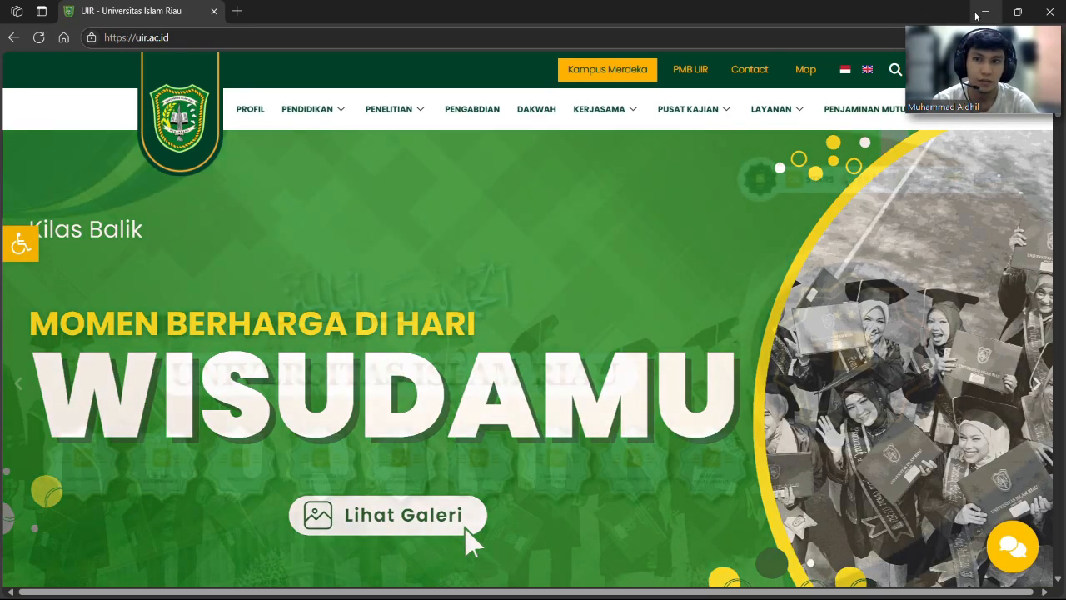
Minimize Edge, return to the live Wi-Fi capture in Wireshark, and scroll up its packet list.
left_click(985, 12)
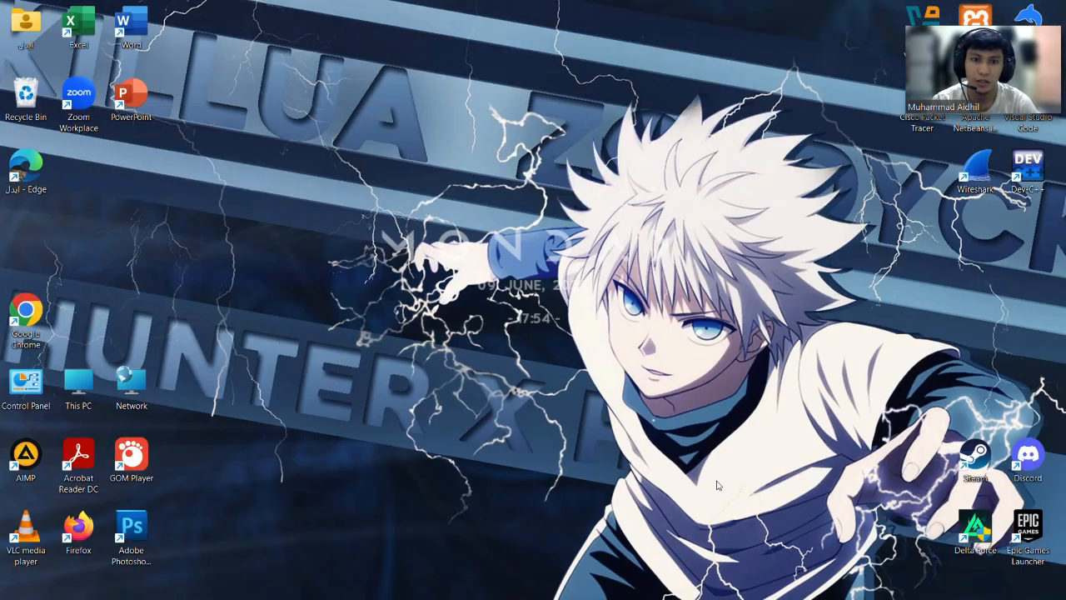
left_click(766, 591)
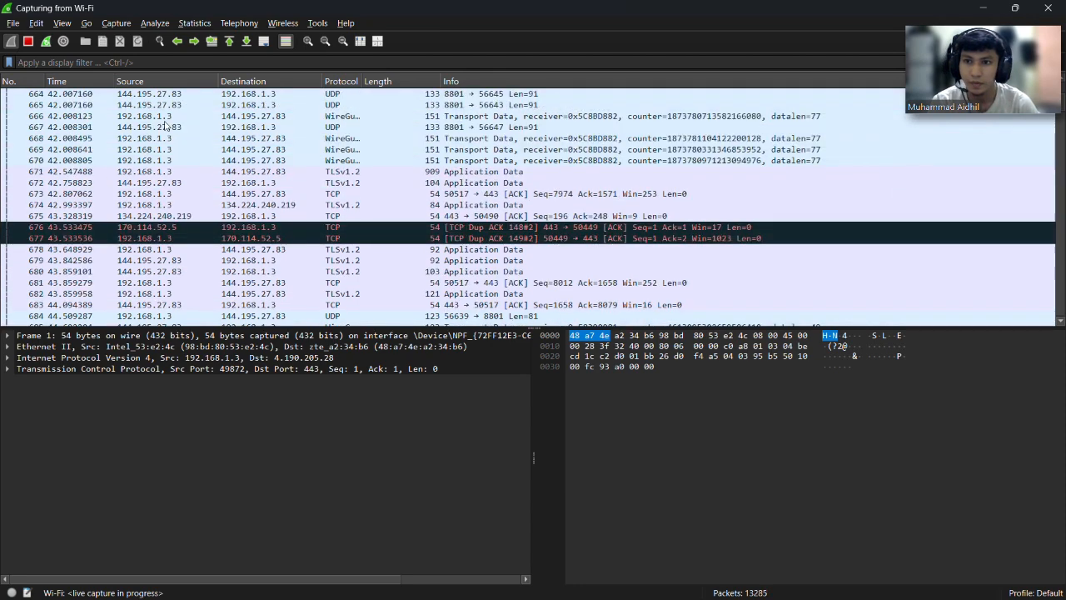
scroll(156, 120, "up", 5)
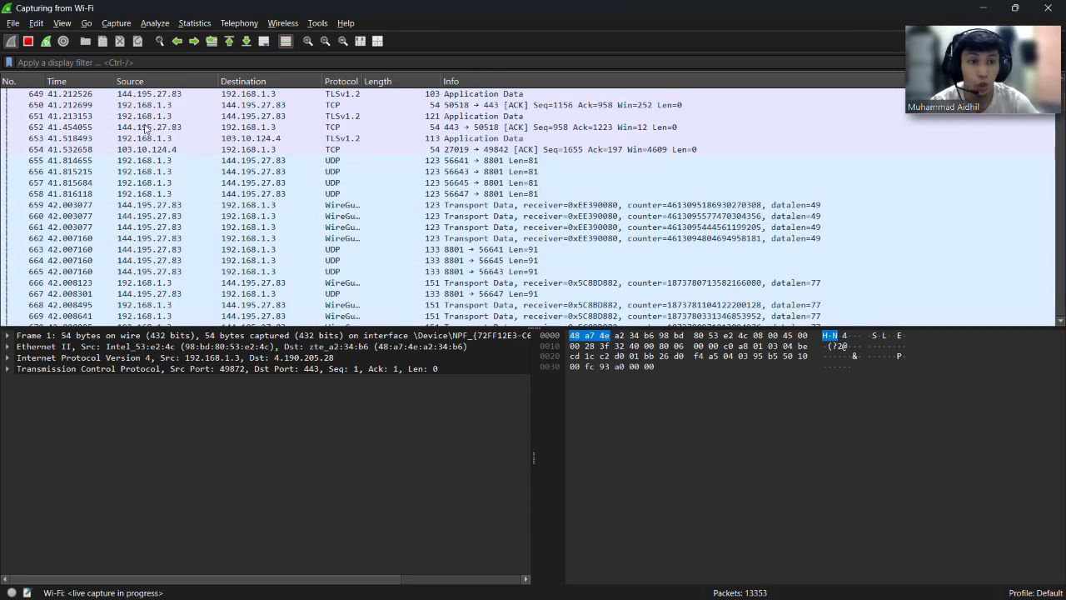
left_click(132, 62)
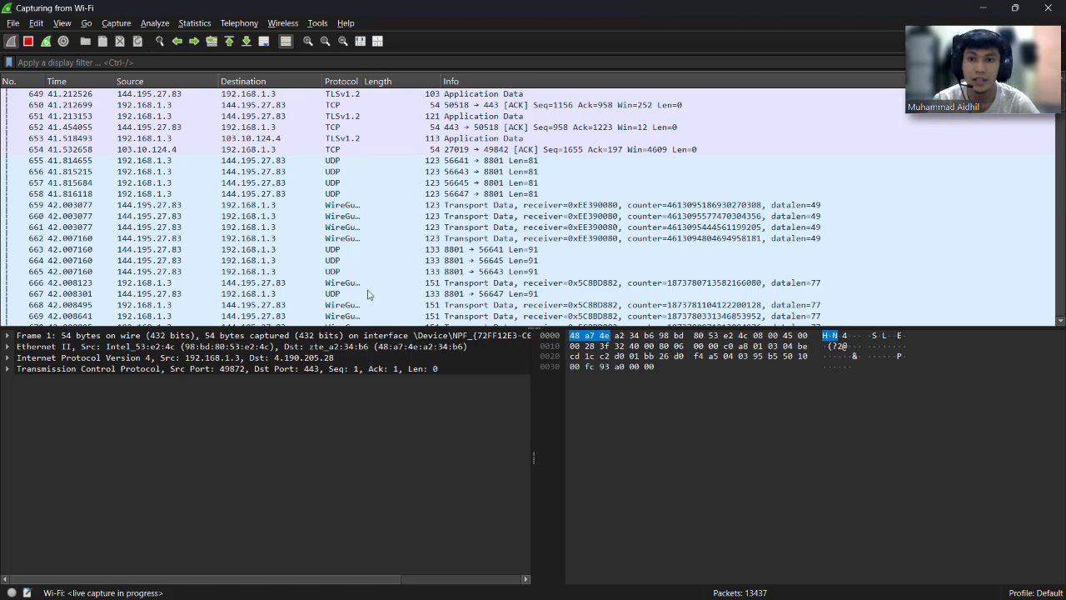
scroll(325, 265, "up", 20)
scroll(325, 262, "up", 20)
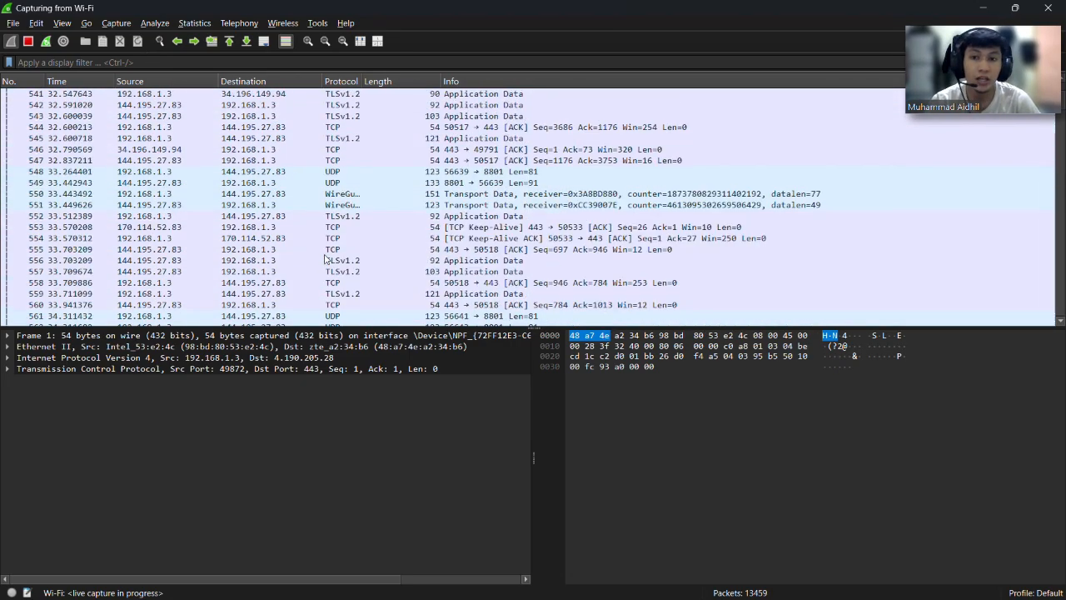
scroll(326, 256, "up", 20)
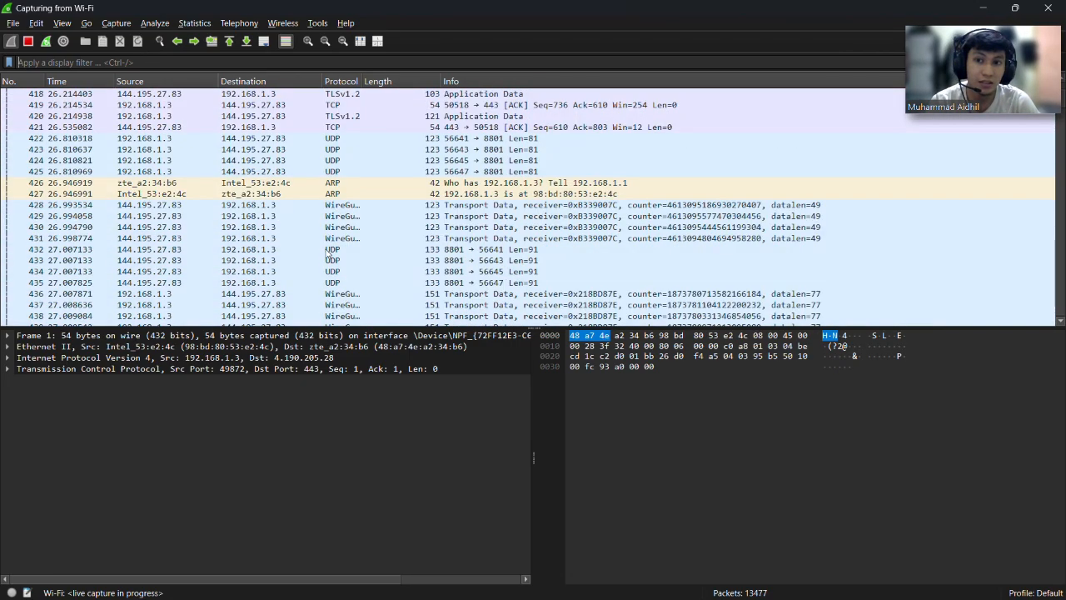
scroll(328, 252, "up", 20)
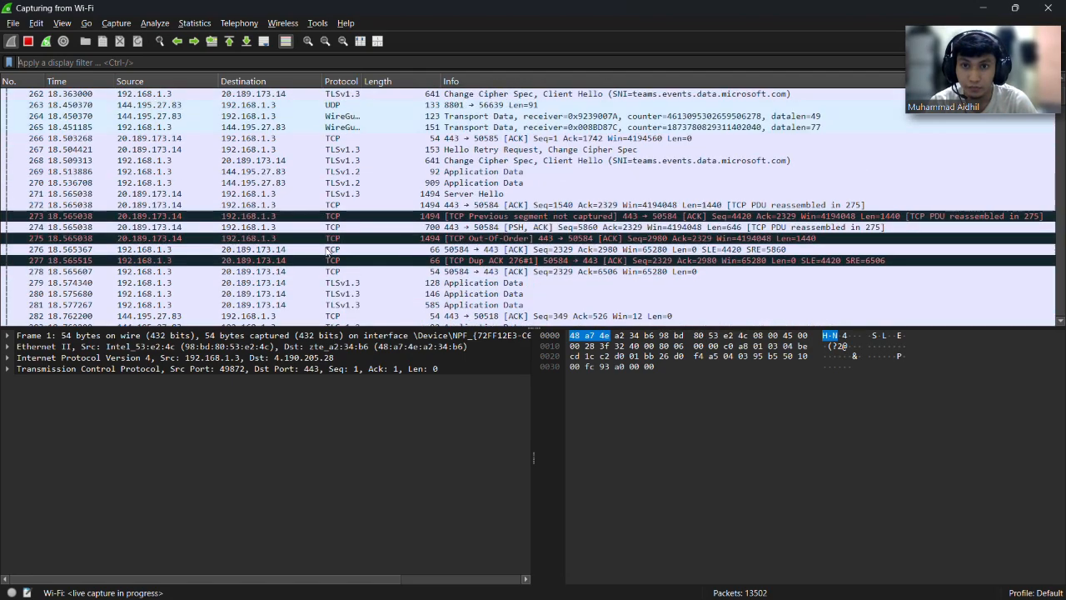
scroll(321, 239, "up", 14)
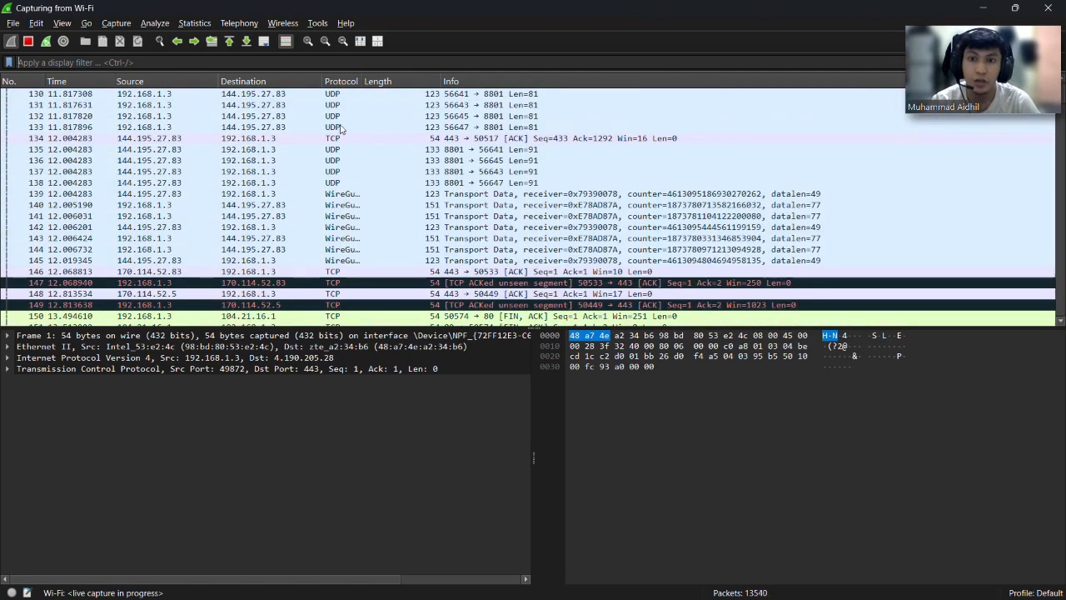
scroll(339, 132, "up", 3)
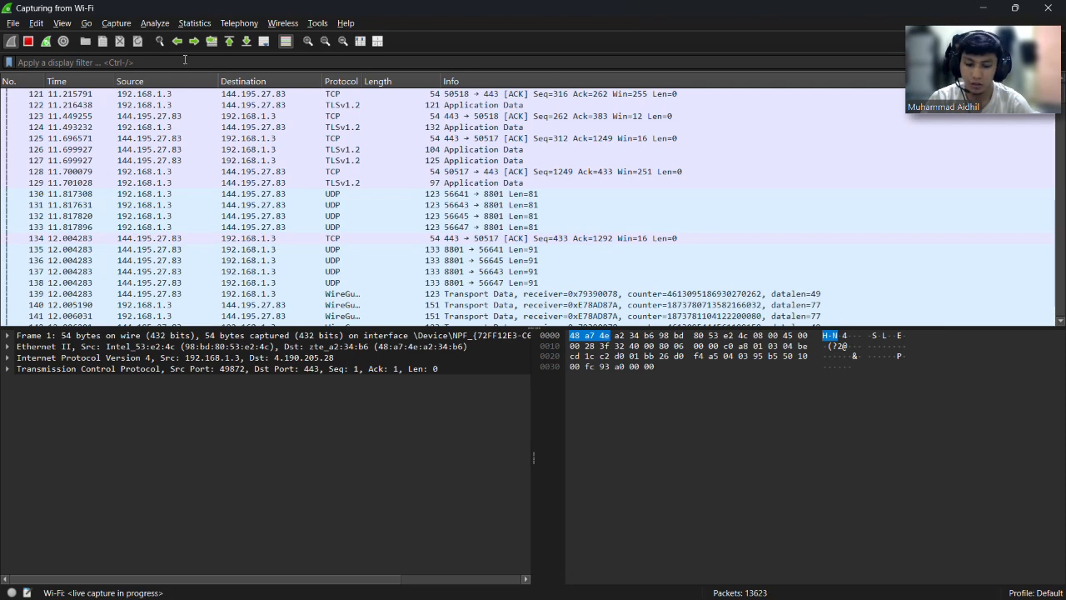
Apply a tcp display filter, then change it to http to show the weather GET and 200 OK.
type("tcp")
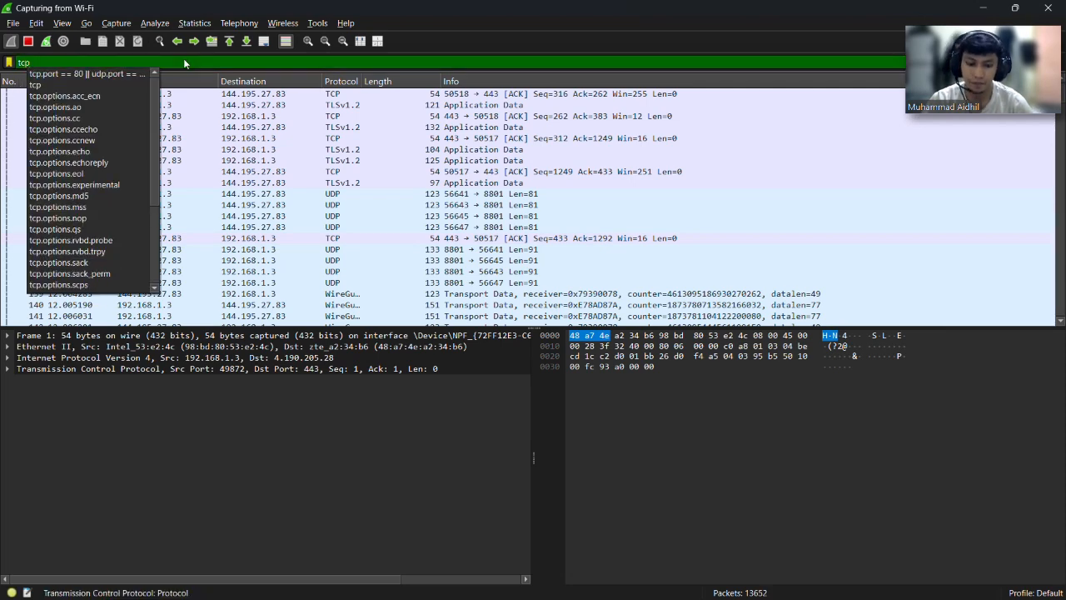
key("Return")
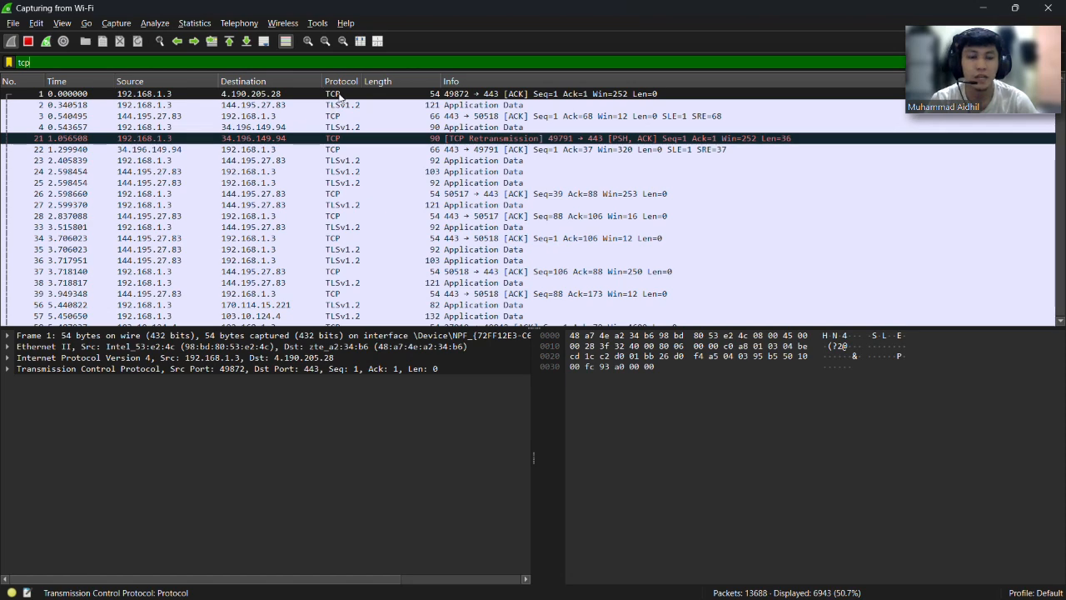
scroll(338, 116, "down", 20)
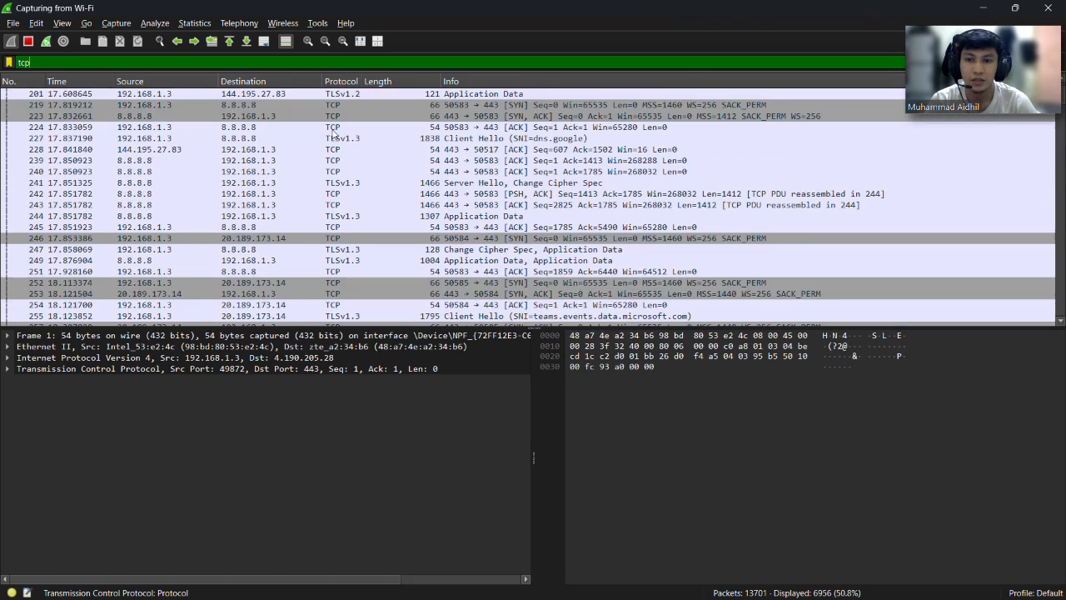
key("BackSpace")
key("BackSpace")
key("BackSpace")
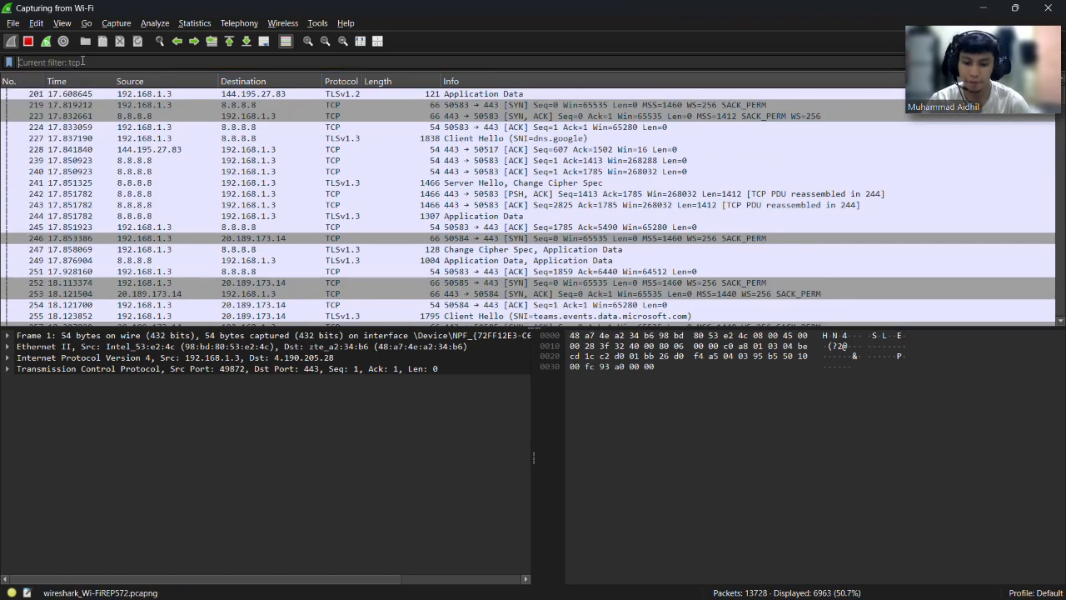
type("http")
key("Return")
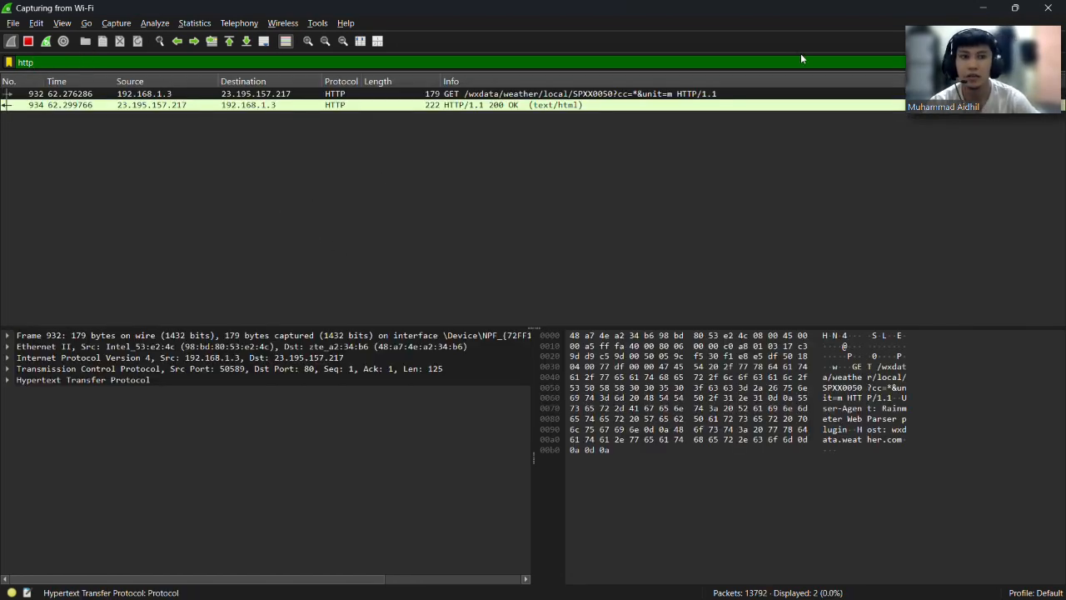
key("BackSpace")
key("BackSpace")
key("BackSpace")
key("BackSpace")
Filter the capture to dns, review the 116 DNS packets, then minimize Wireshark.
type("dns")
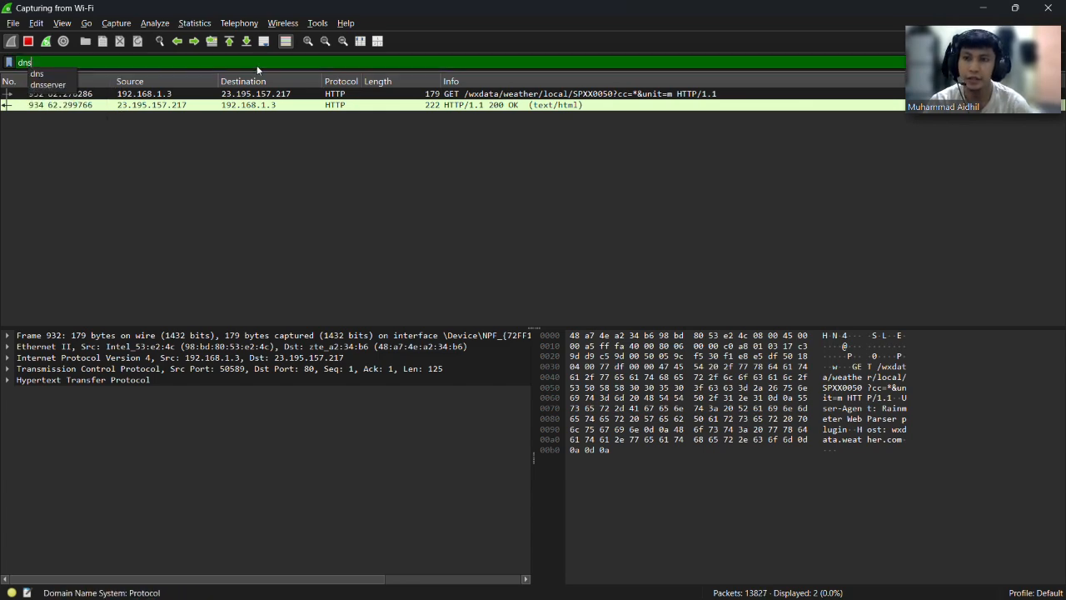
key("Return")
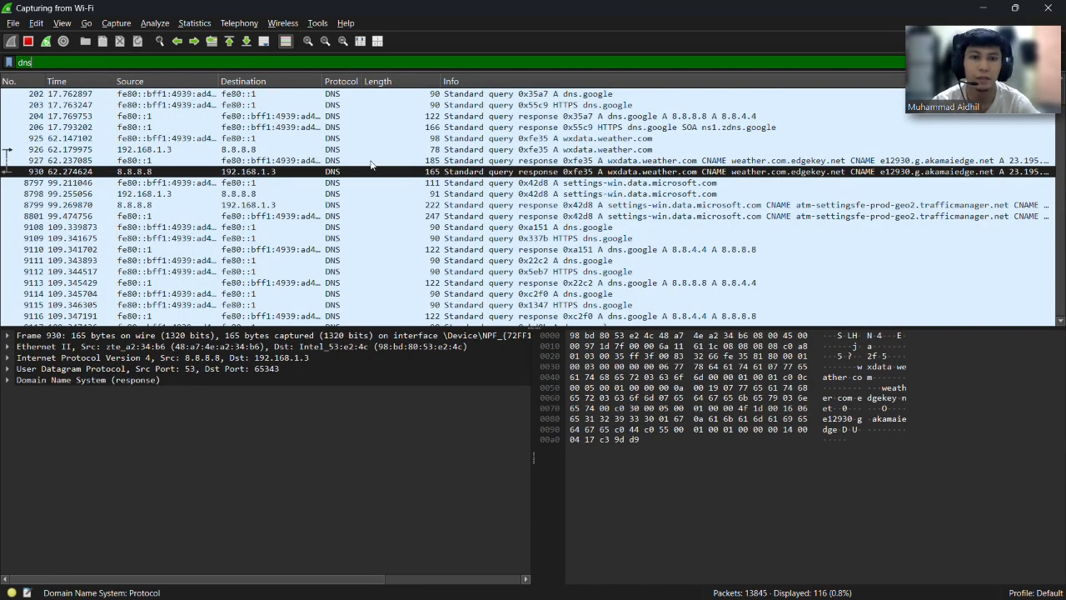
scroll(372, 167, "down", 15)
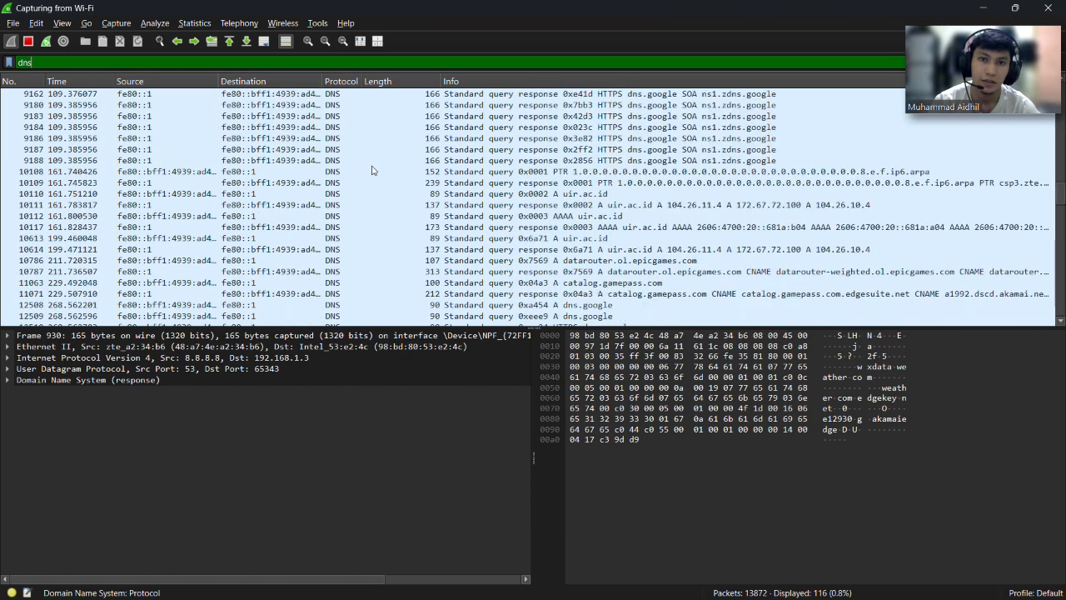
scroll(373, 168, "up", 15)
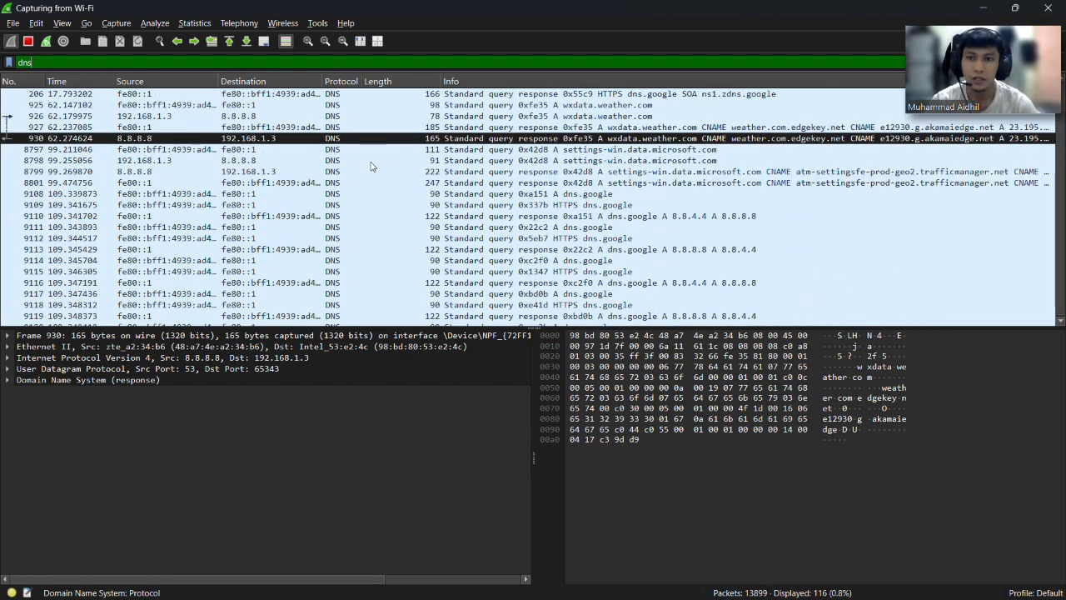
scroll(373, 167, "up", 1)
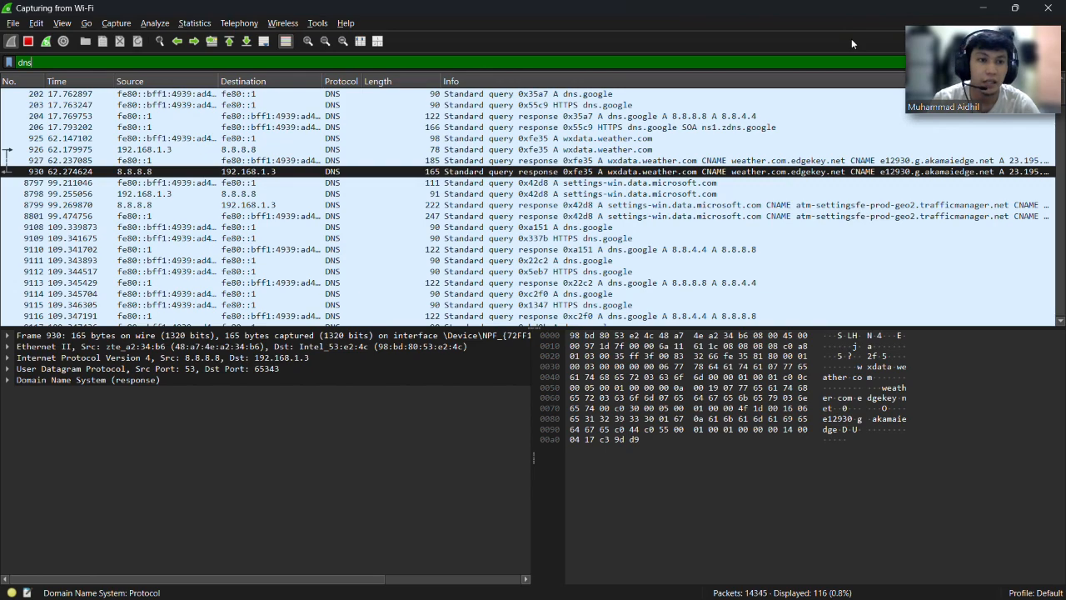
left_click(983, 7)
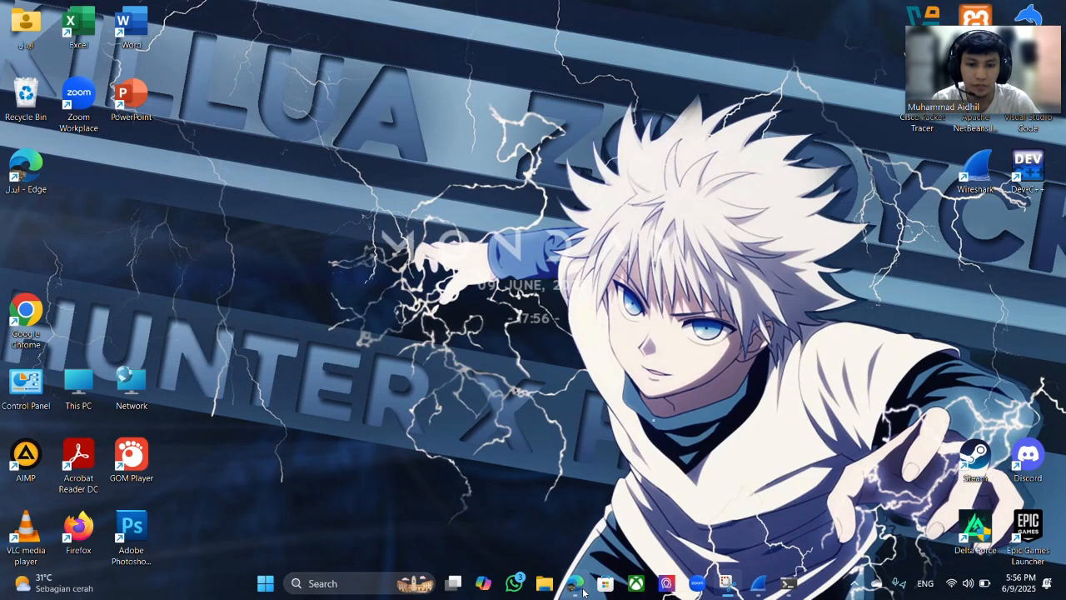
Search Bing for http.login from Edge's address bar.
left_click(575, 583)
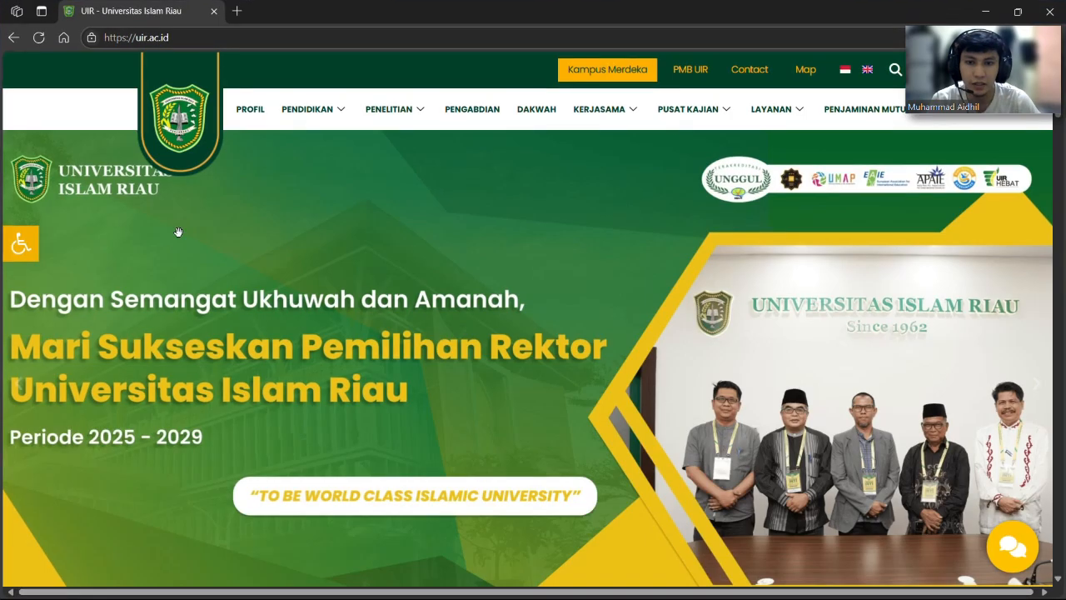
left_click(227, 30)
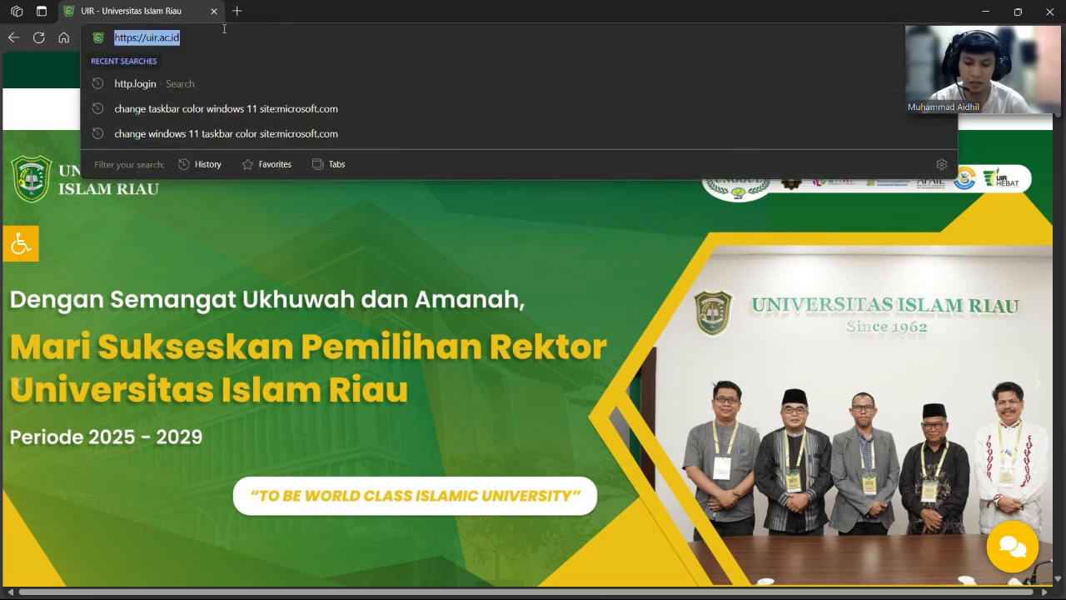
type("http")
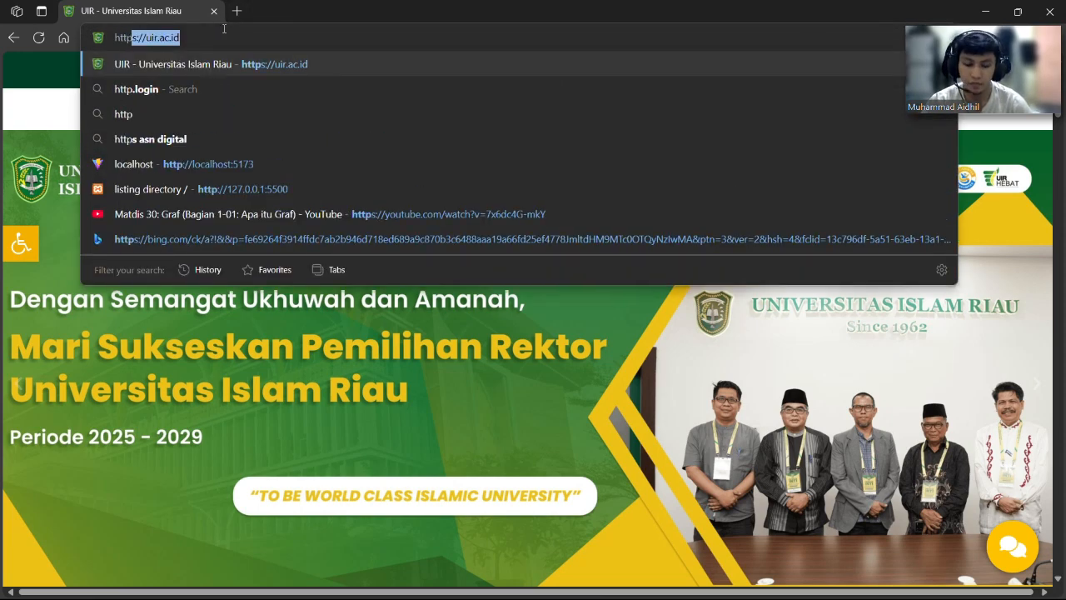
type(".")
key("Return")
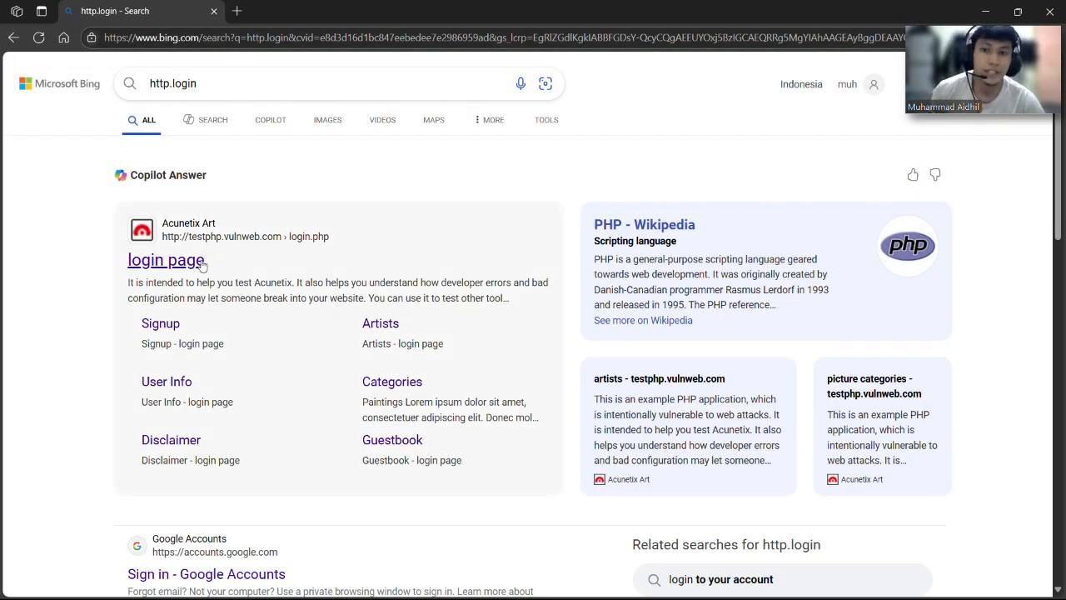
Open the testphp.vulnweb.com login page result from the Bing results.
left_click(205, 259)
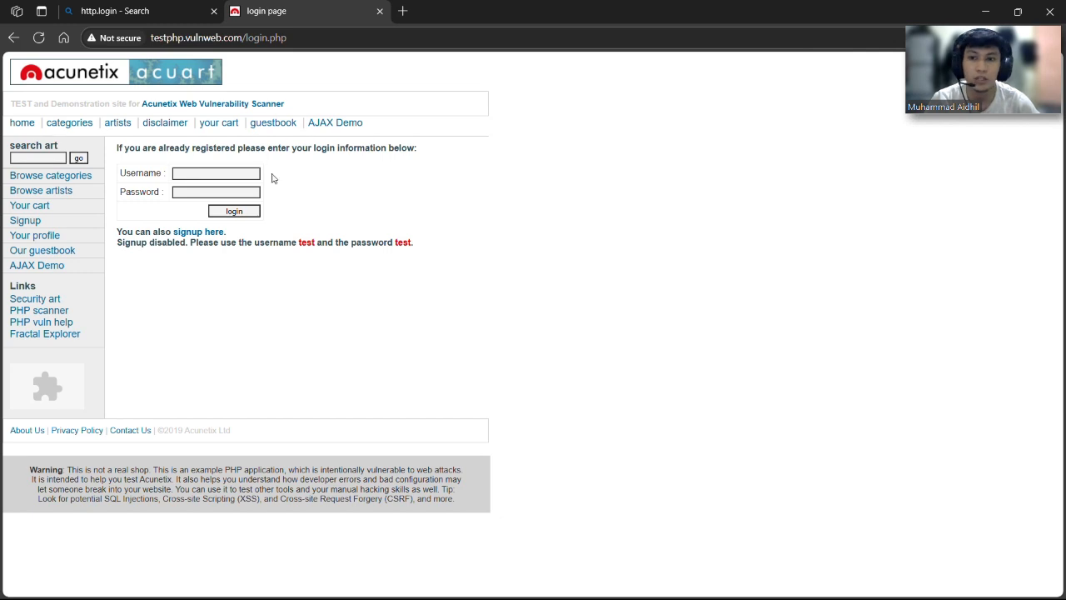
Submit the testphp.vulnweb.com login form with a username and password, then minimize Edge.
left_click(241, 173)
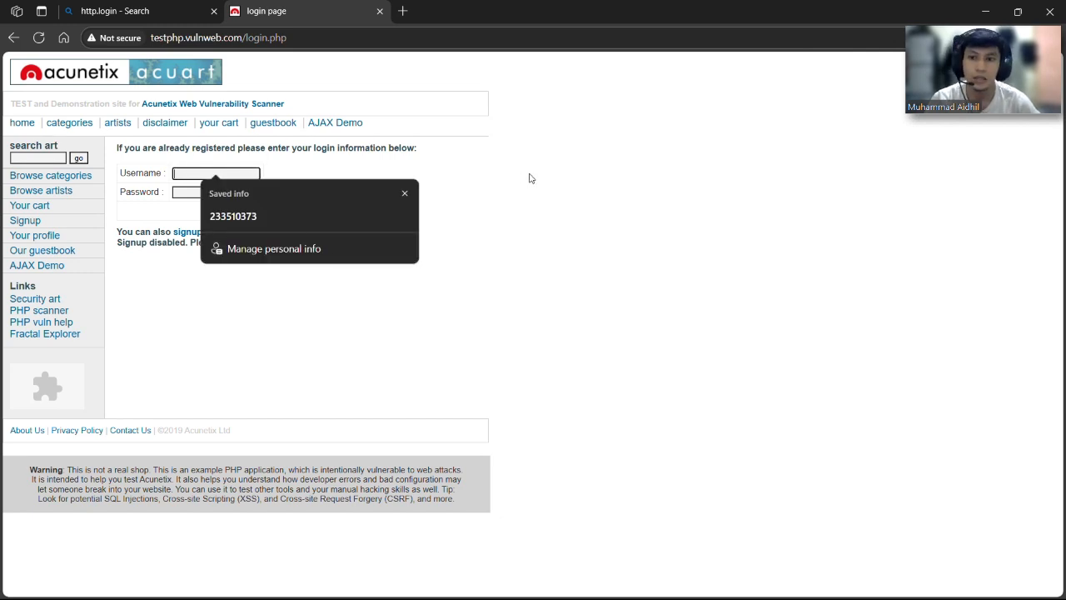
left_click(405, 192)
type("aidhil")
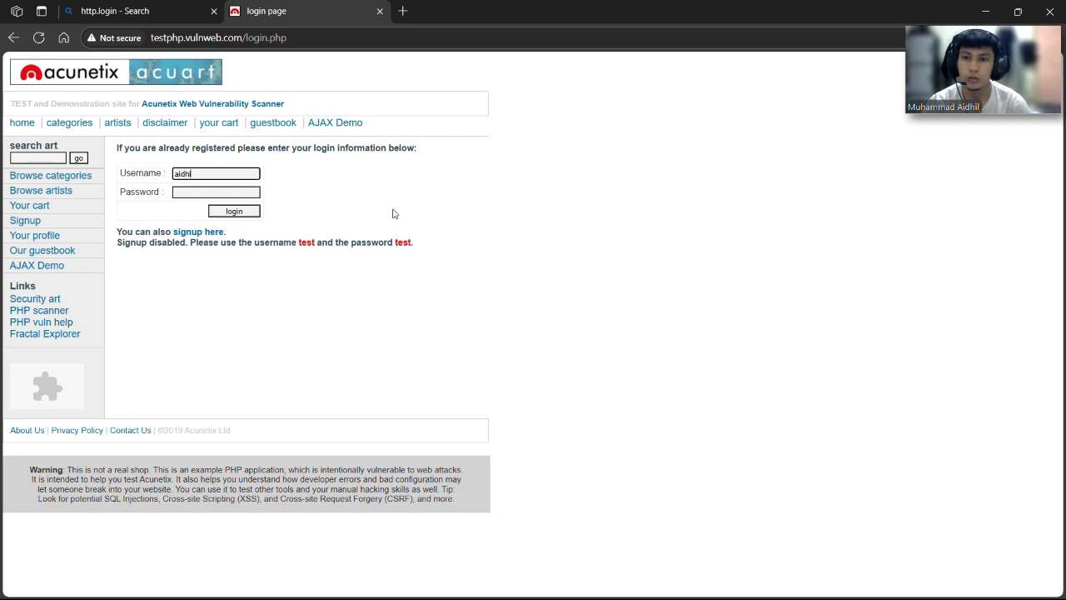
left_click(256, 191)
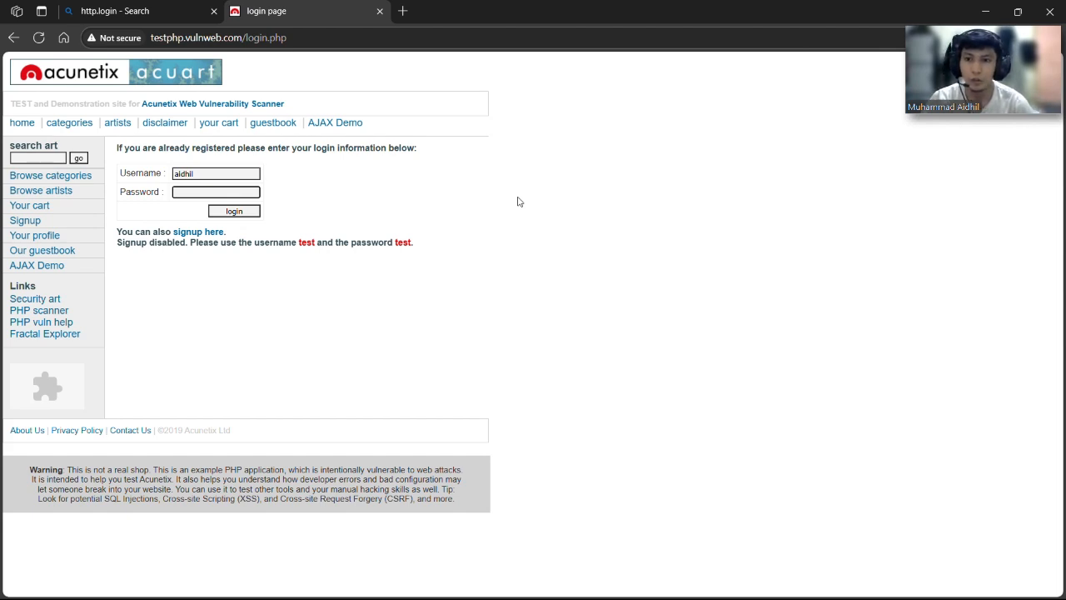
type("test1")
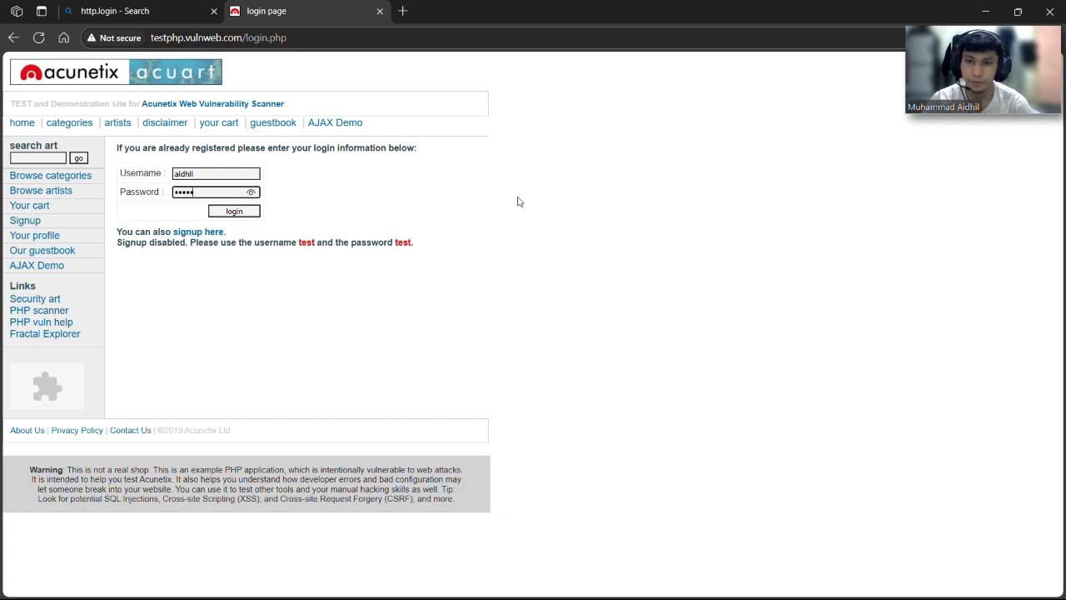
left_click(233, 213)
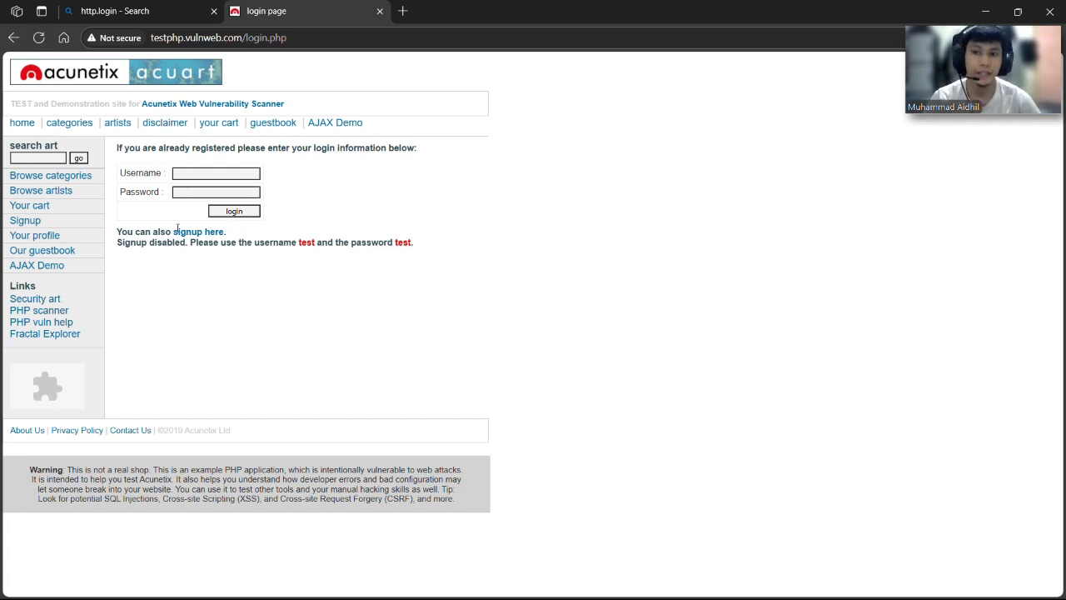
left_click(1018, 11)
left_click(958, 58)
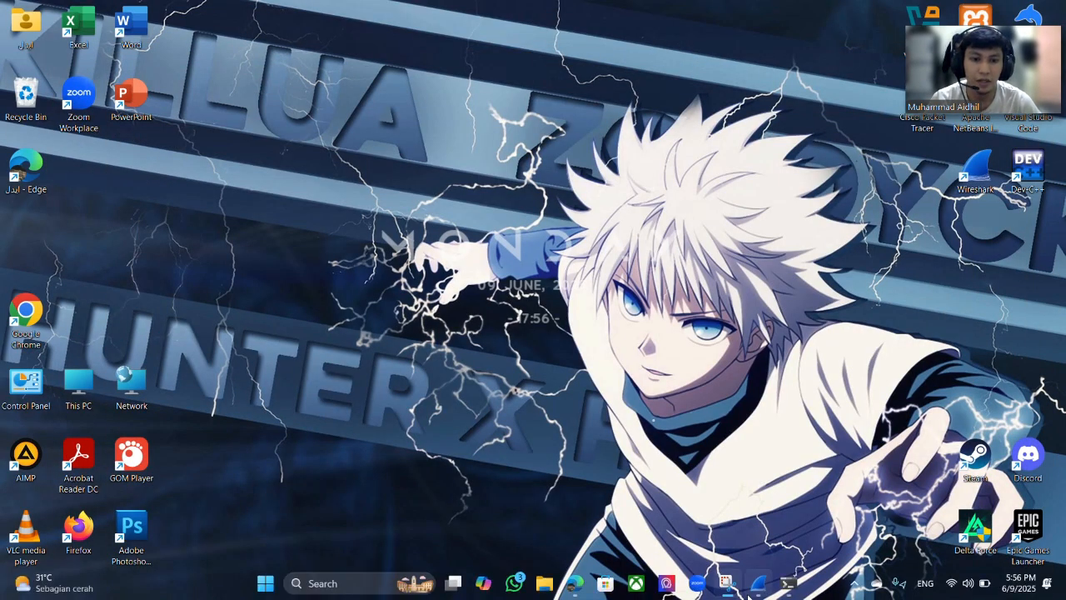
Stop the Wi-Fi capture and change the display filter from dns to http, listing 8 packets.
left_click(753, 589)
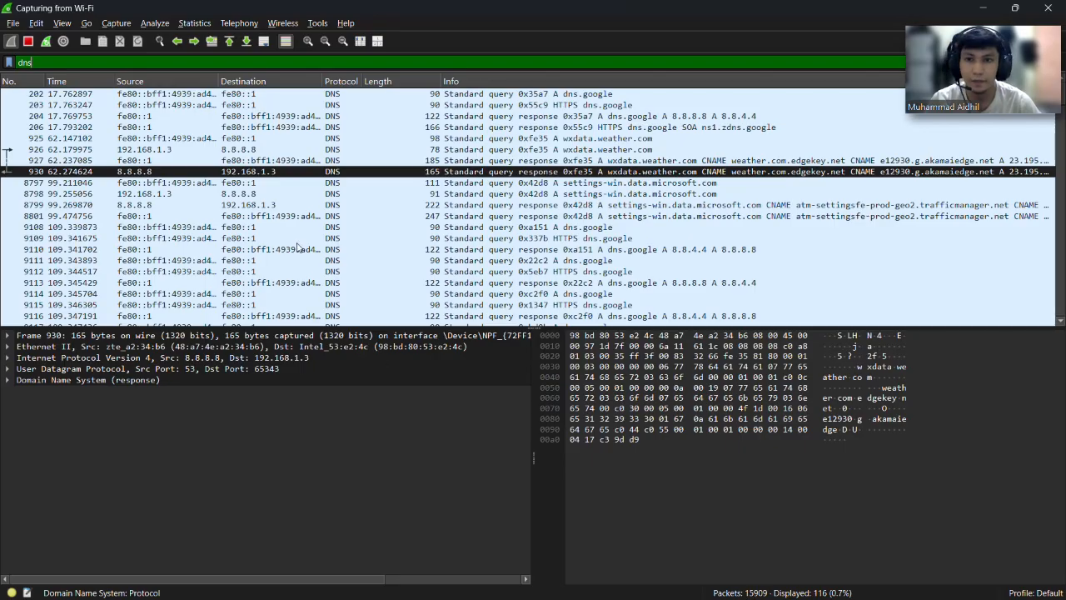
left_click(28, 42)
left_click(43, 62)
key("BackSpace")
key("BackSpace")
key("BackSpace")
type("http")
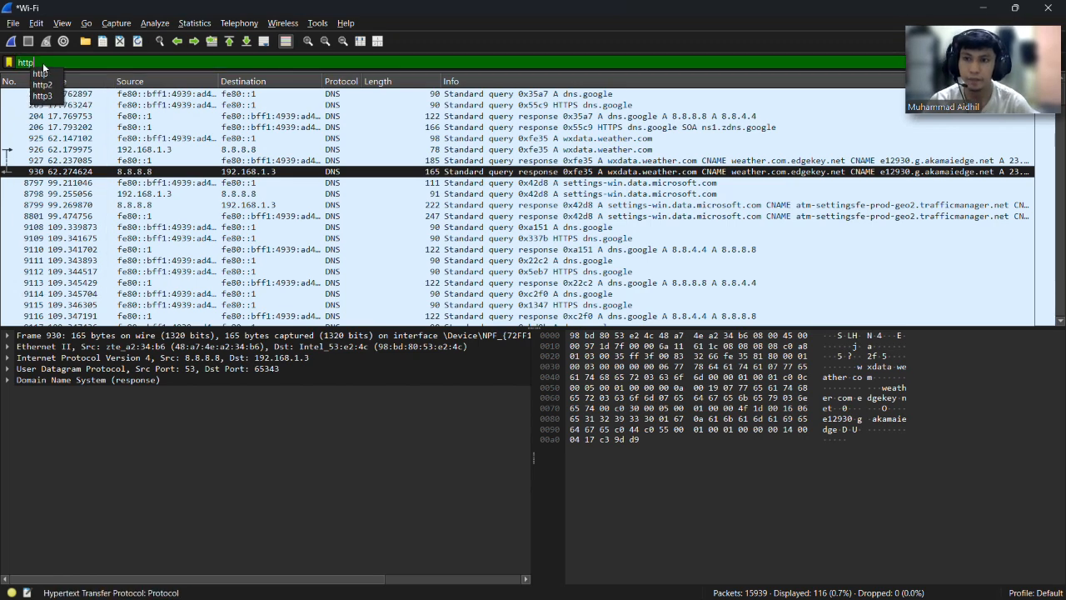
key("Return")
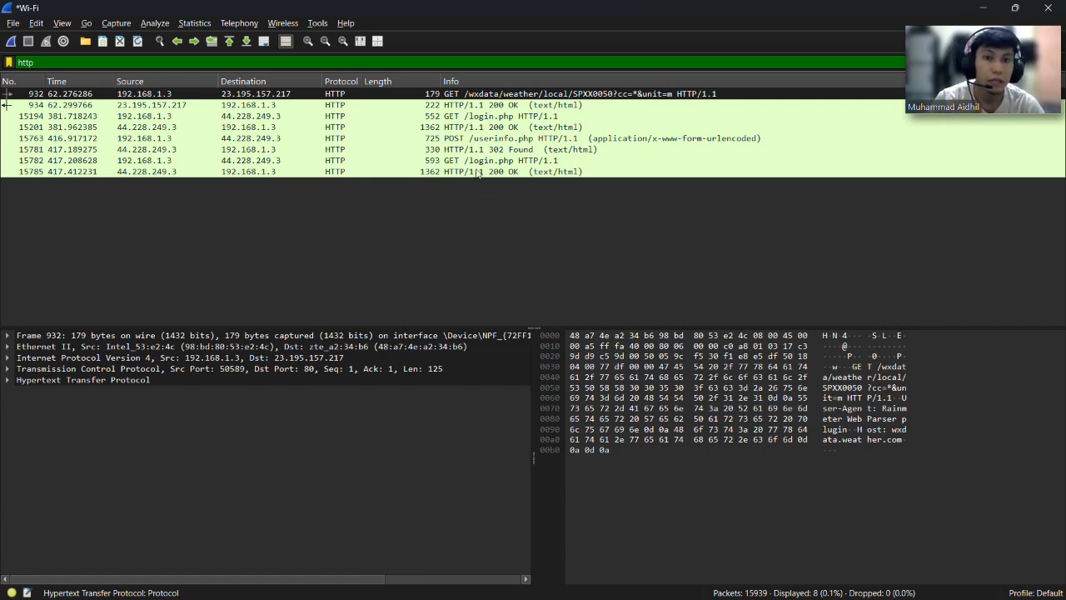
Open packet 15763, the POST /userinfo.php request, in its own window.
double_click(415, 138)
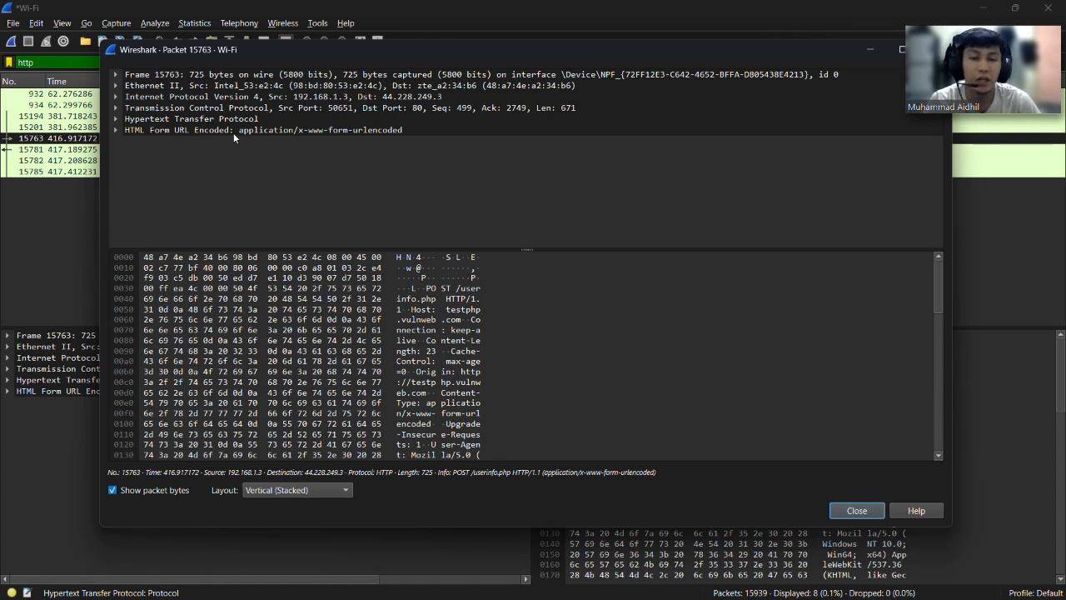
Expand HTML Form URL Encoded to view the submitted username and password, then close the window.
left_click(118, 131)
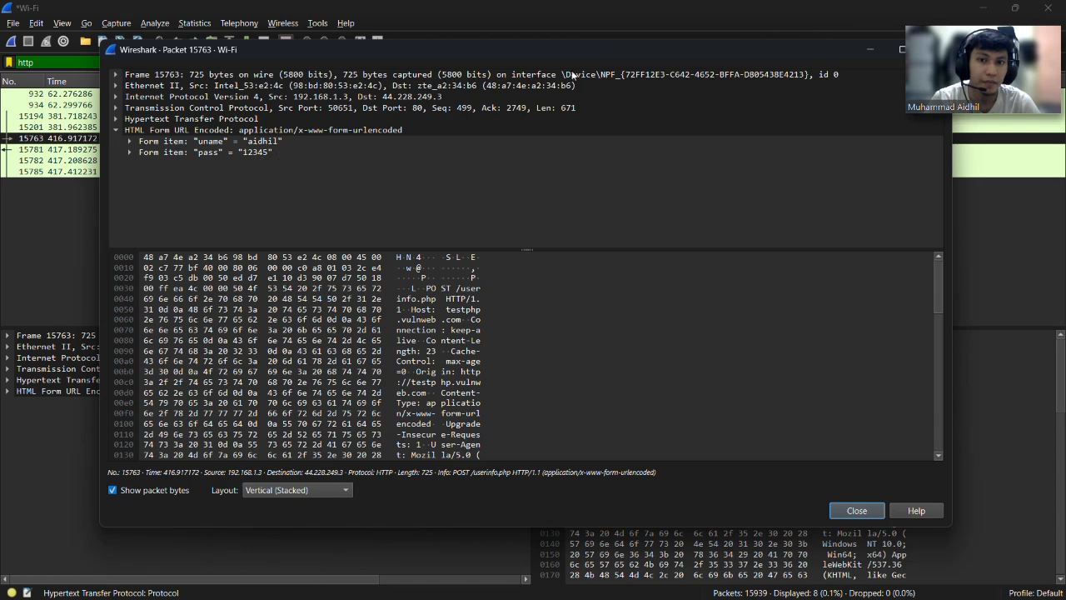
left_click_drag(631, 51, 596, 68)
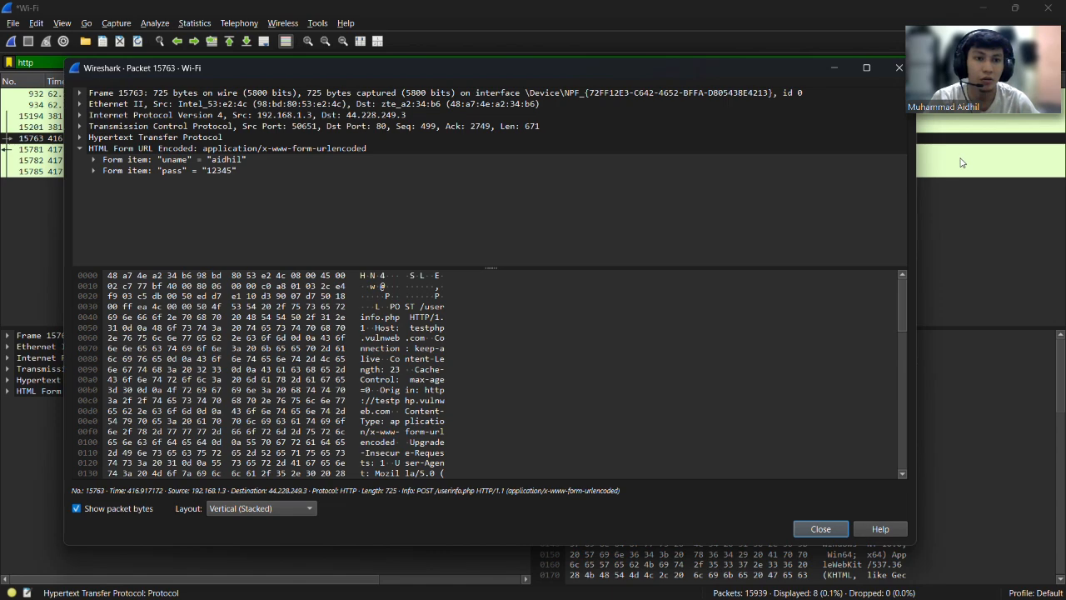
left_click(891, 66)
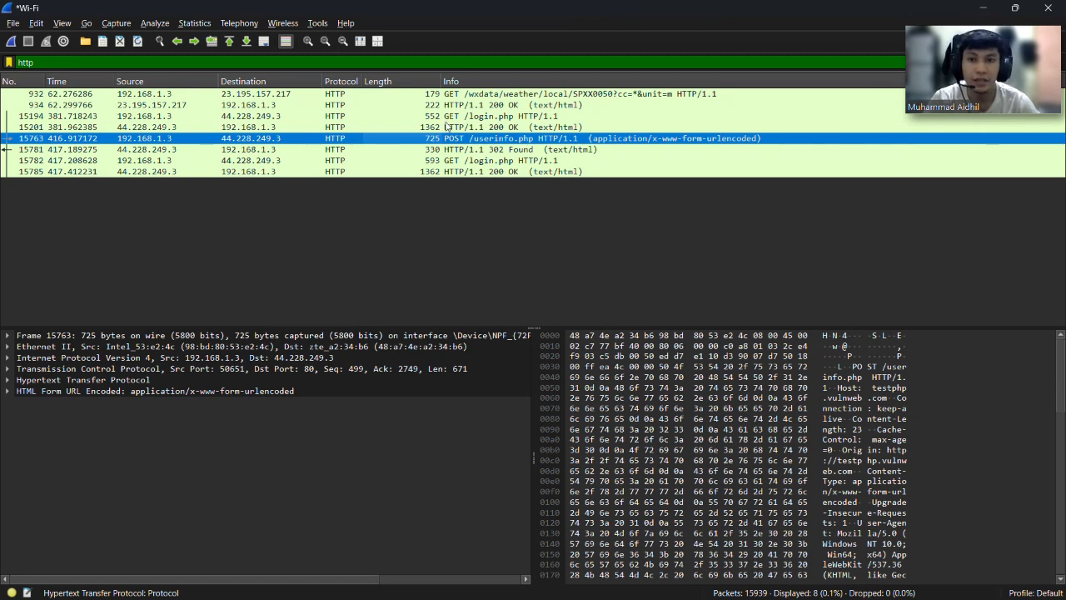
Deselect packet 15763 so the packet details and bytes panes go blank.
left_click(425, 223)
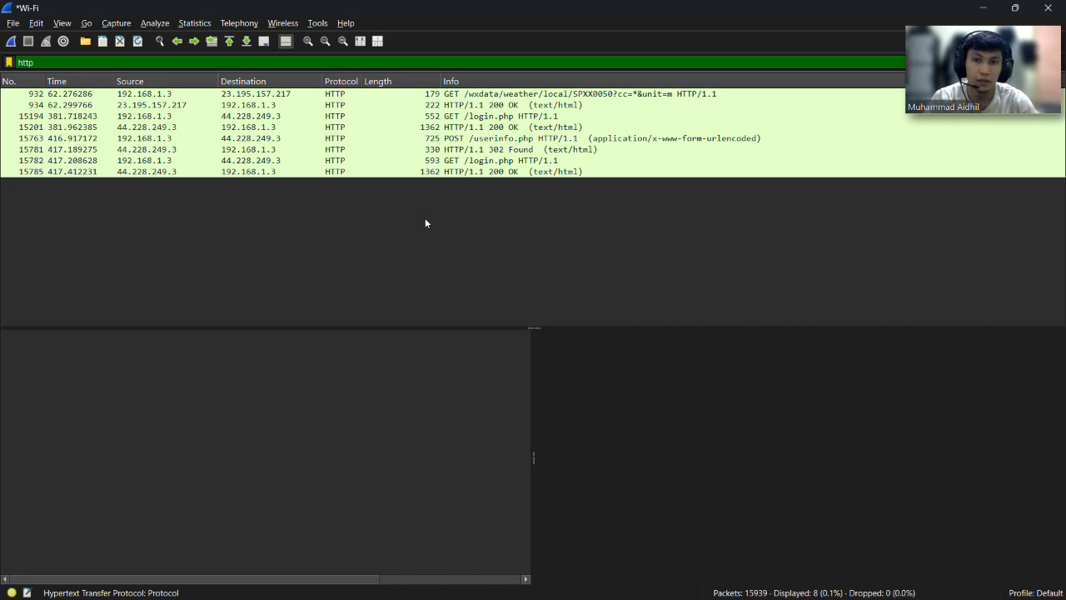